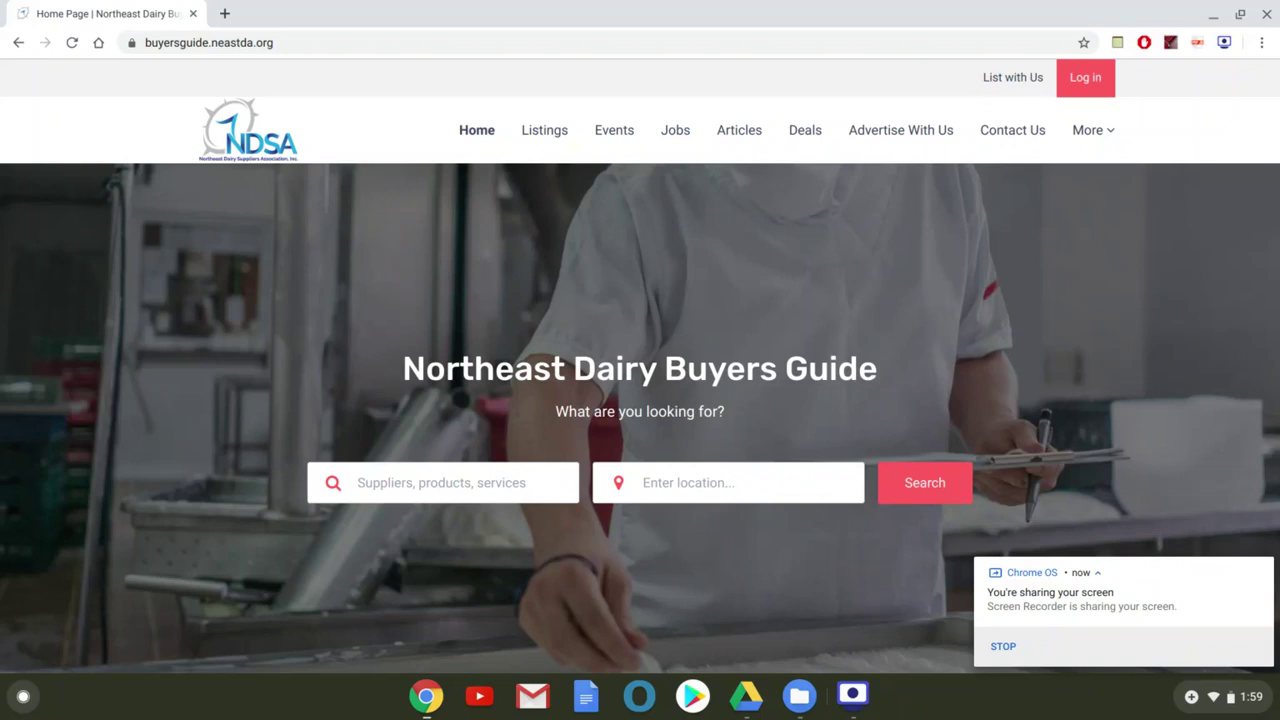
# Dismiss the screen-sharing notice and scroll down the Buyers Guide homepage
pyautogui.click(1263, 569)
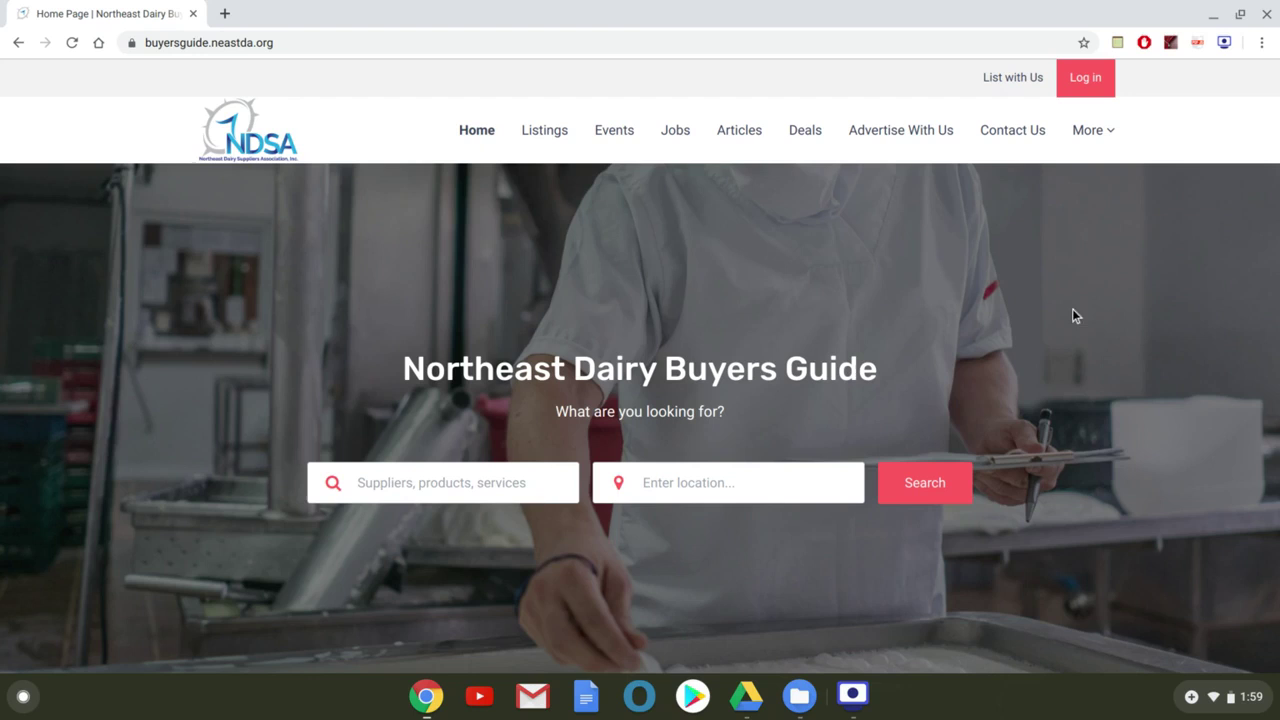
pyautogui.scroll(-3, 1066, 291)
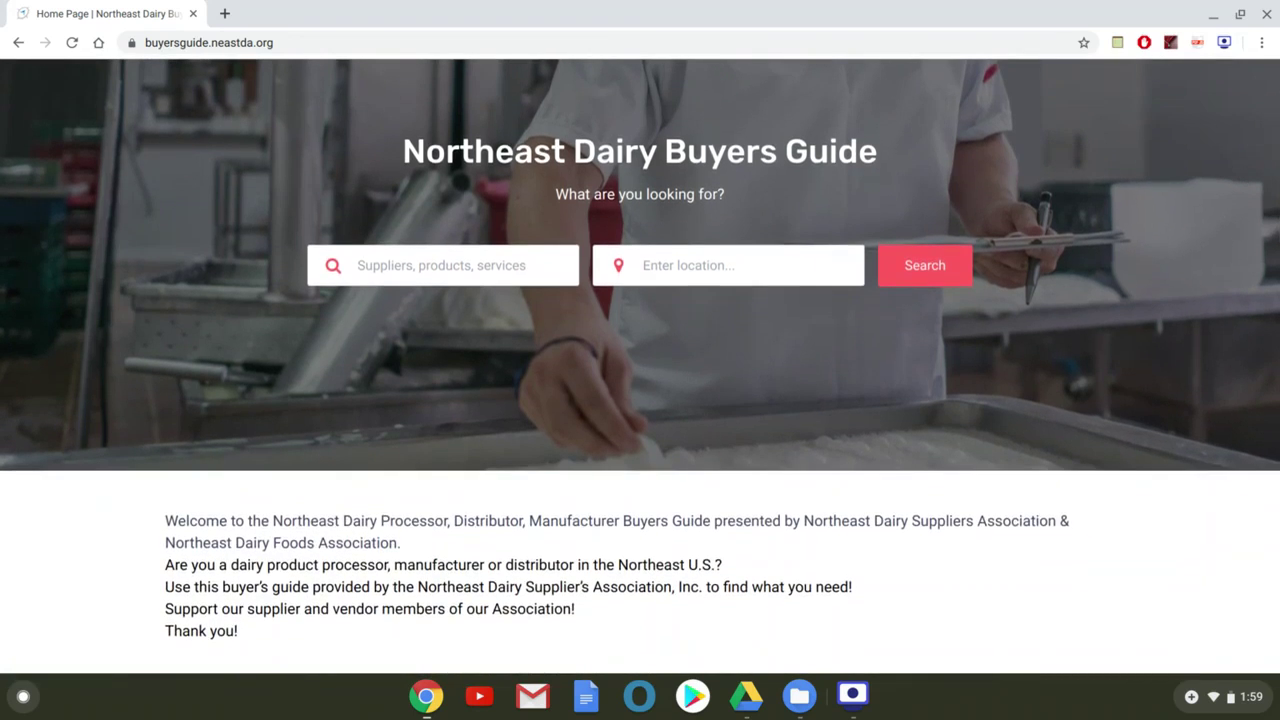
pyautogui.click(407, 268)
pyautogui.scroll(-5, 407, 268)
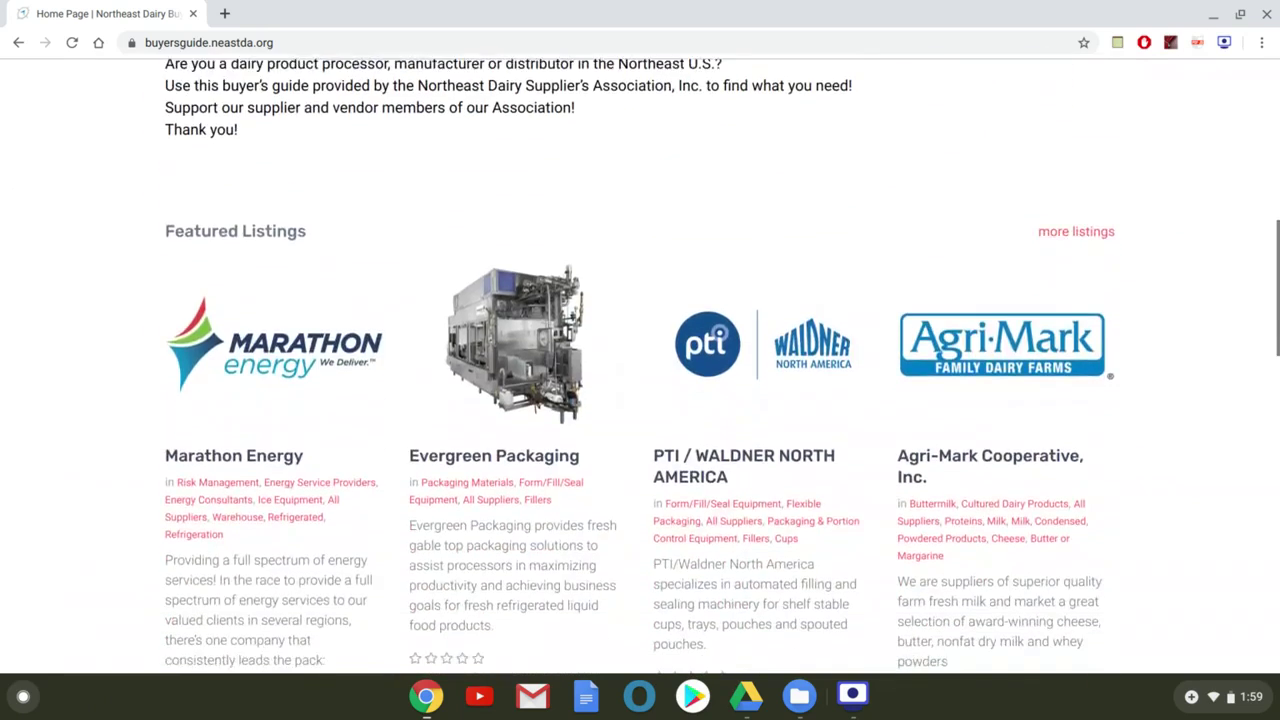
pyautogui.scroll(-5, 407, 268)
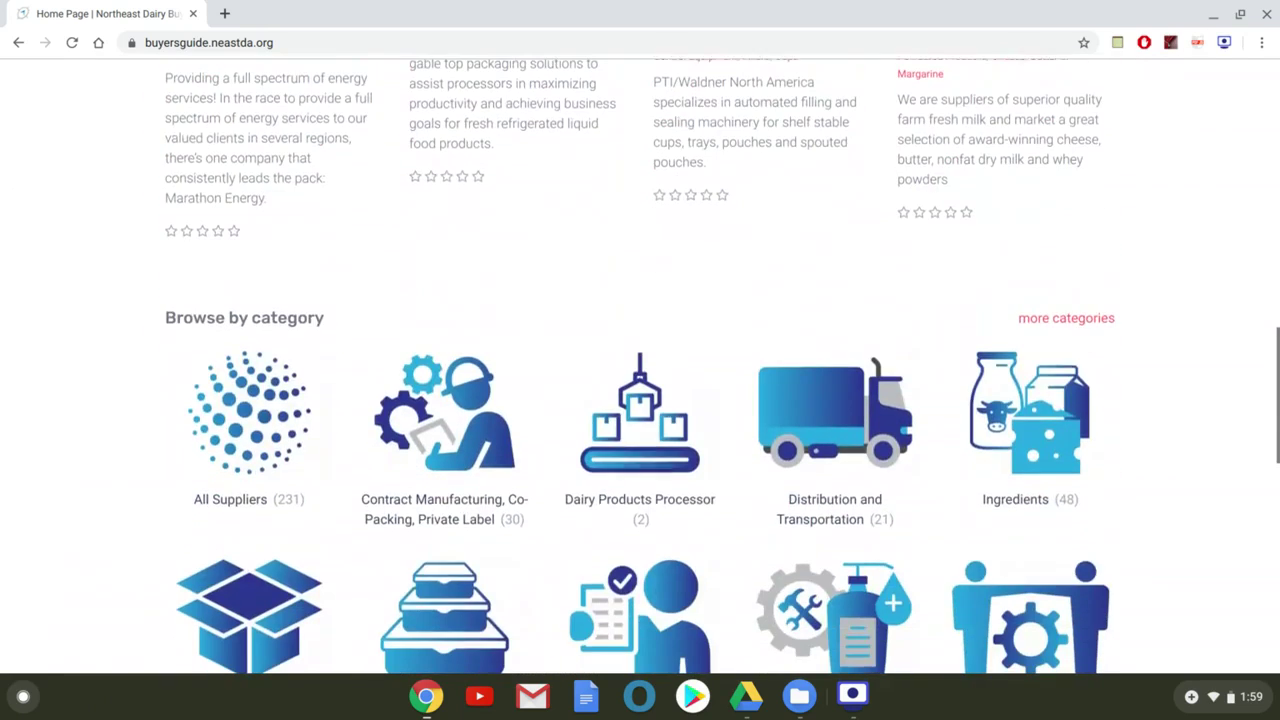
# Filter All Suppliers to Contract Manufacturing, Co-Packing, Private Label (232 results), keeping Relevancy sort
pyautogui.click(245, 503)
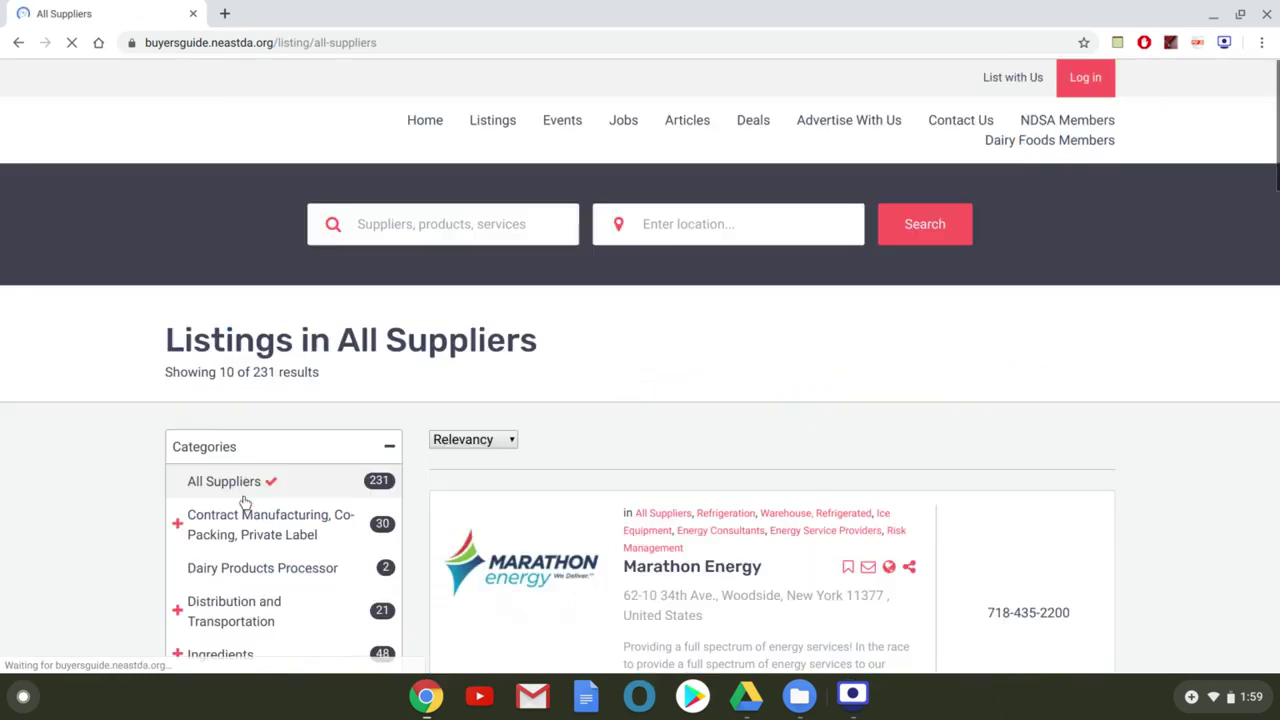
pyautogui.scroll(-1, 640, 355)
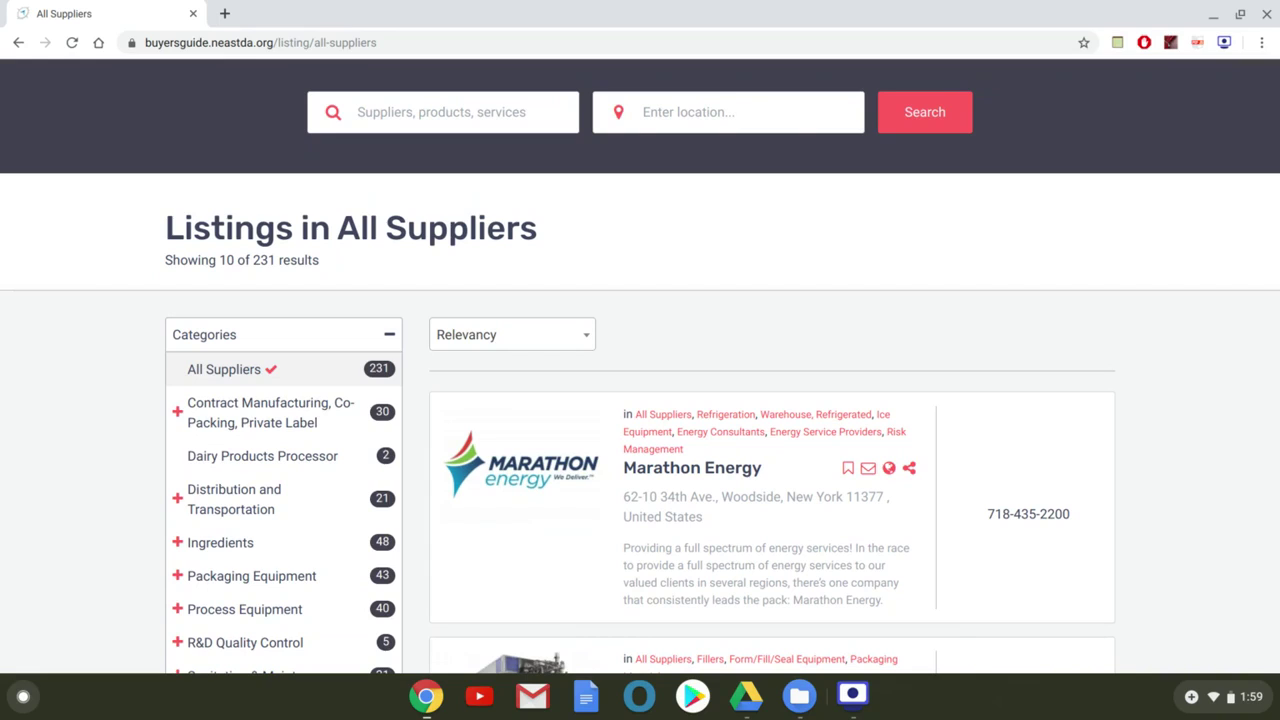
pyautogui.click(195, 422)
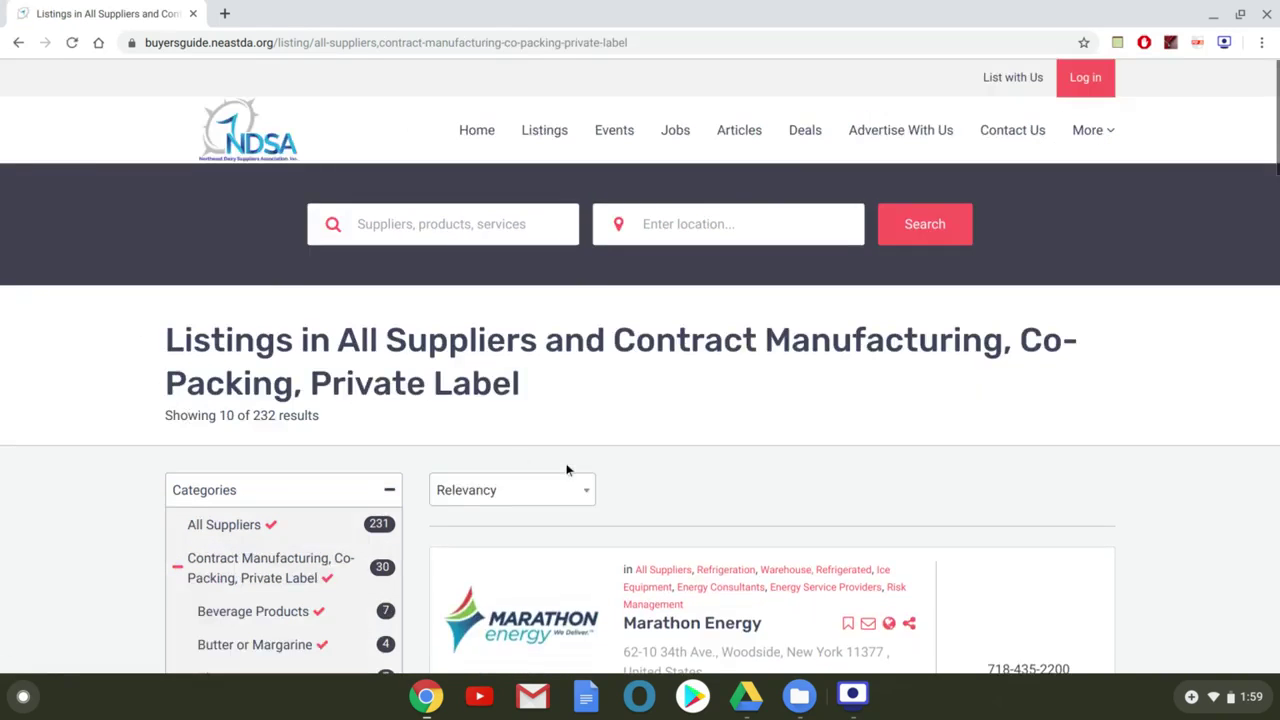
pyautogui.click(554, 502)
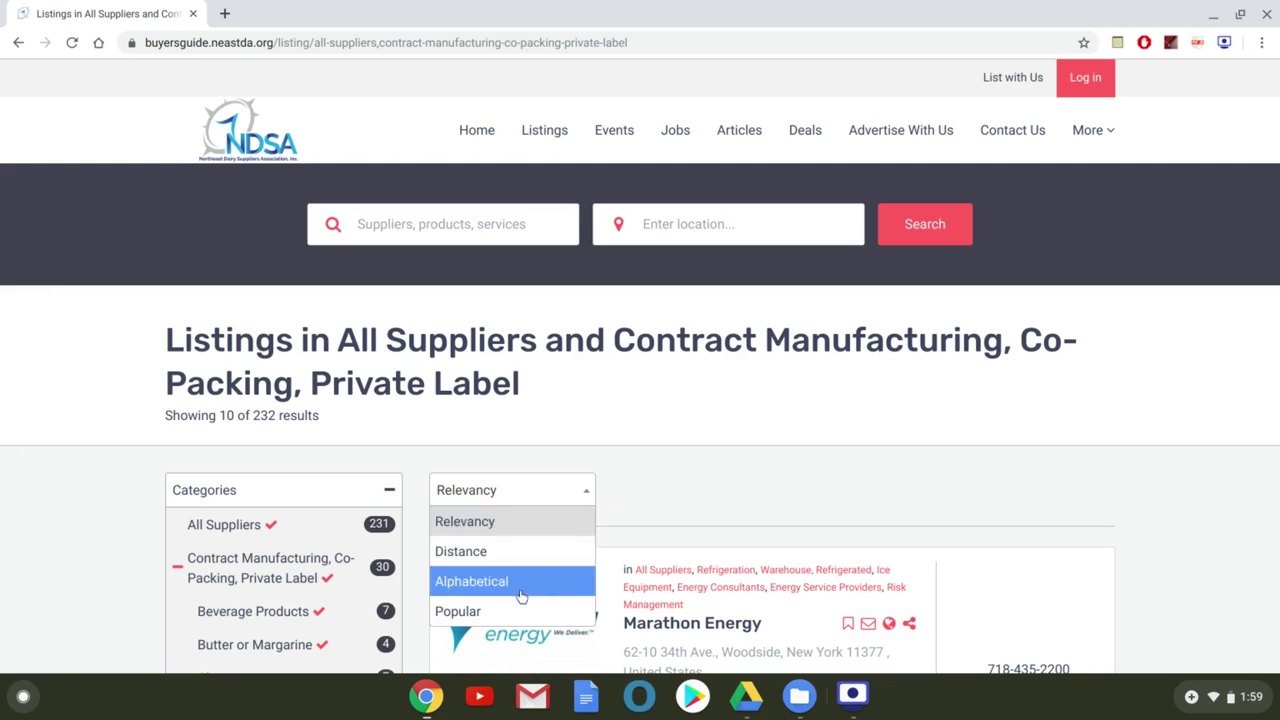
pyautogui.click(668, 488)
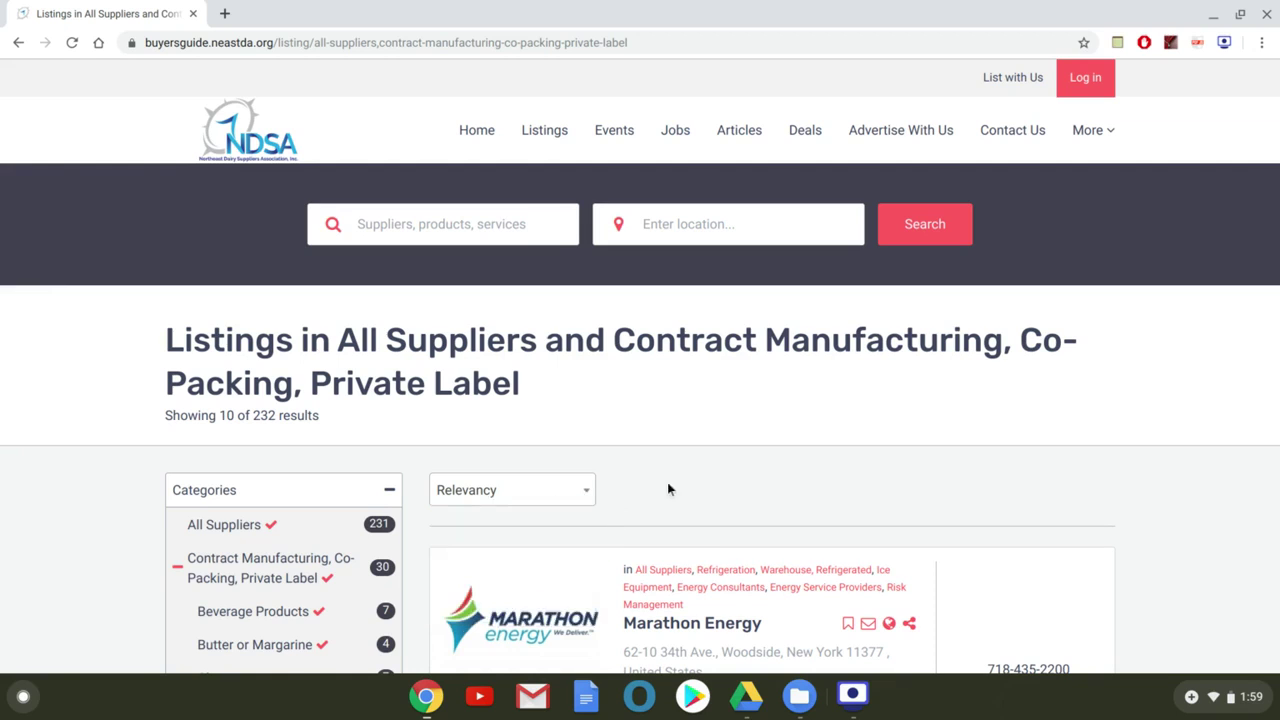
pyautogui.scroll(-6, 668, 488)
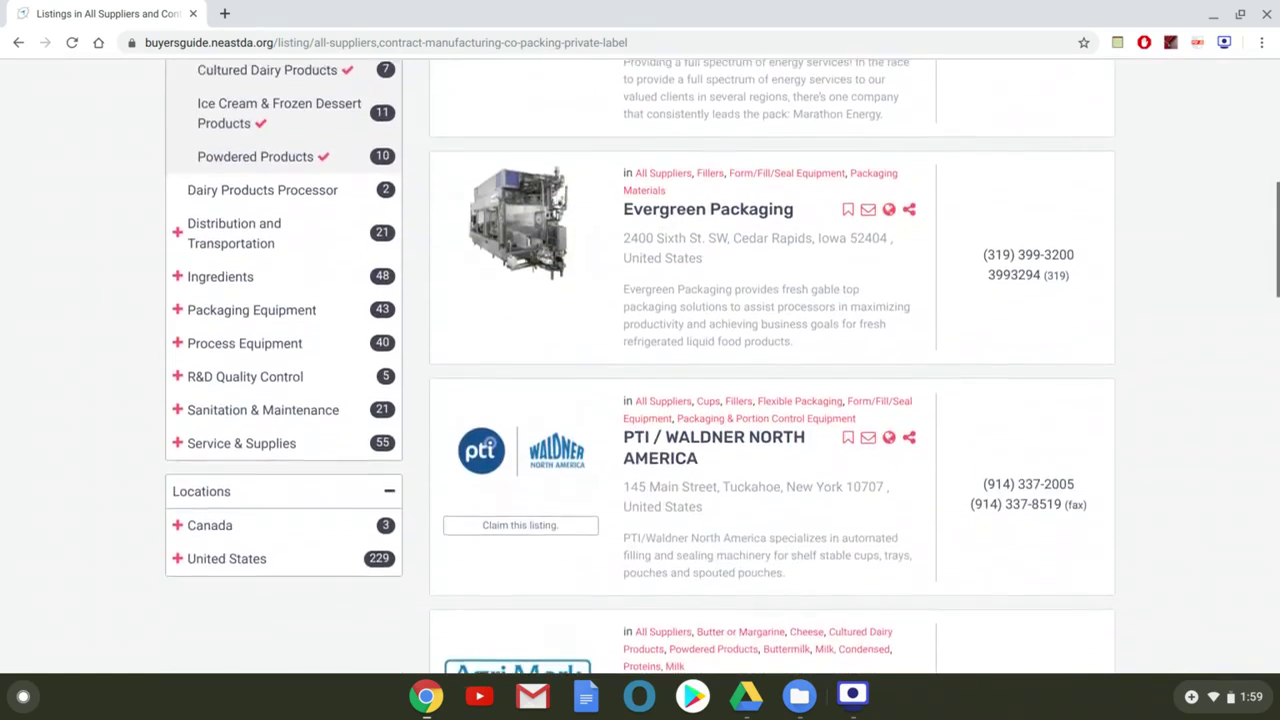
# Search 'Nelson', open the Nelson-Jameson, Inc. listing and start claiming it
pyautogui.press('Home')
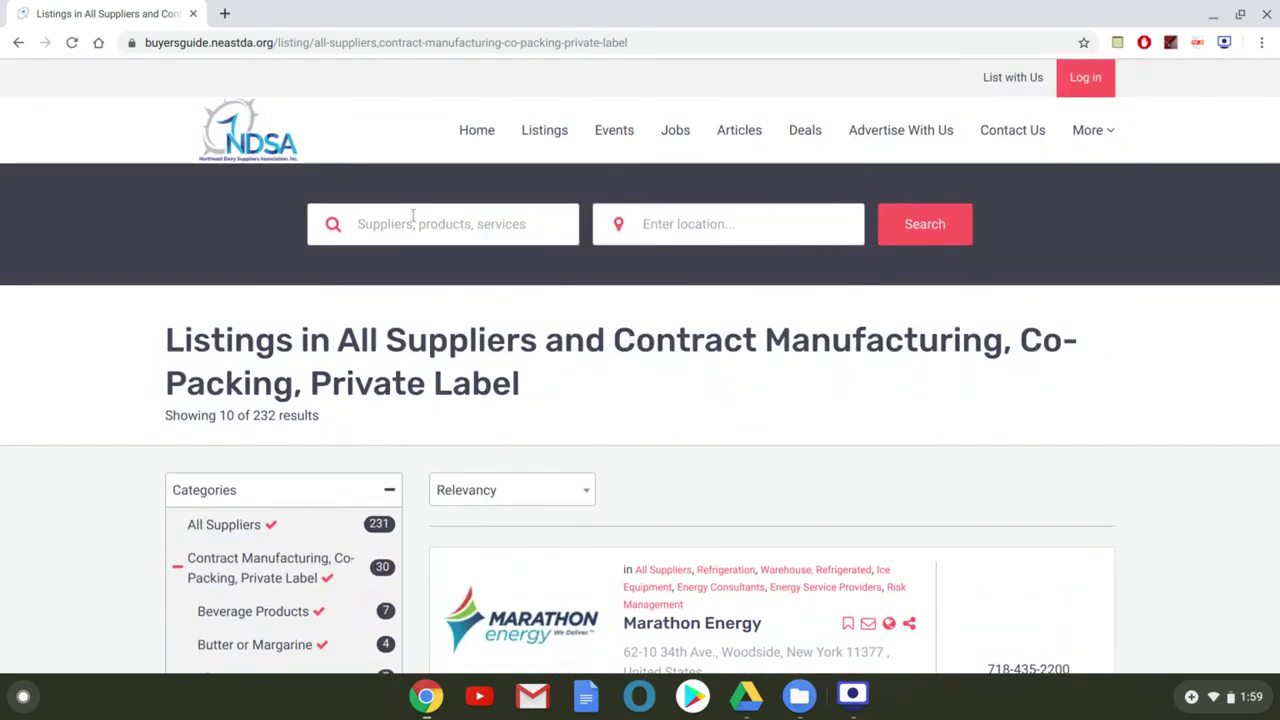
pyautogui.click(413, 216)
pyautogui.write('Nelso')
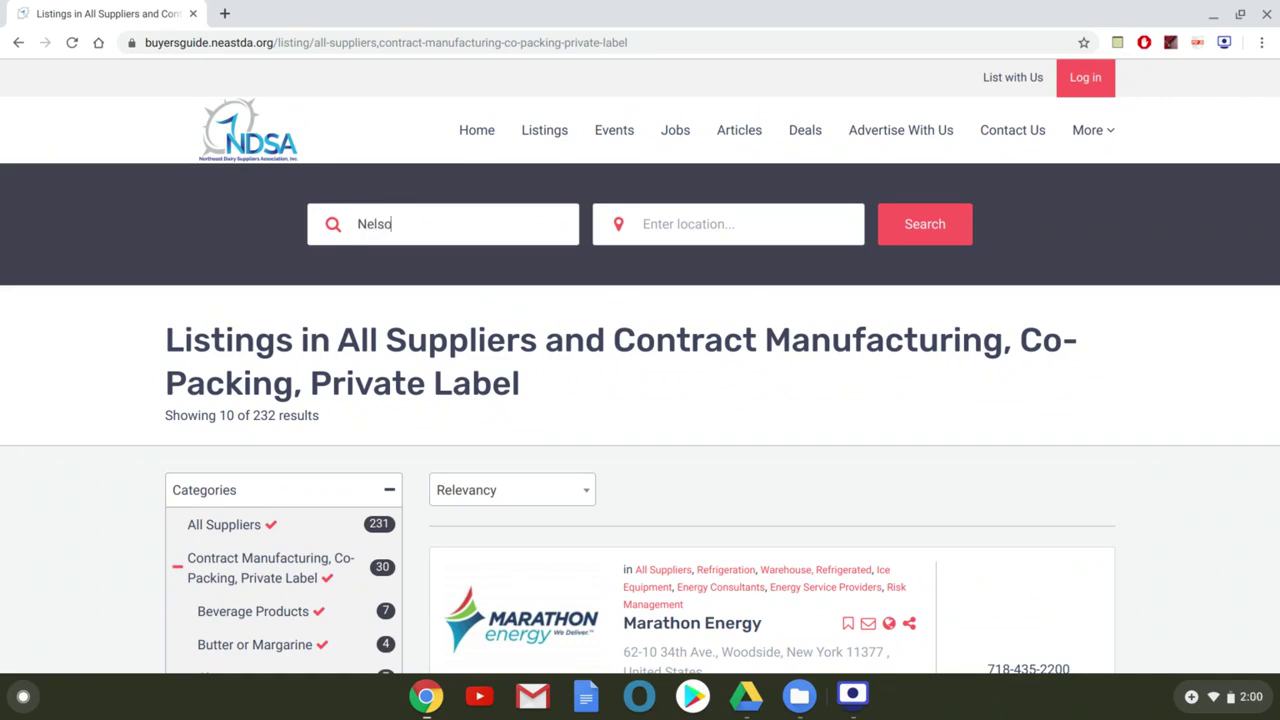
pyautogui.write('n')
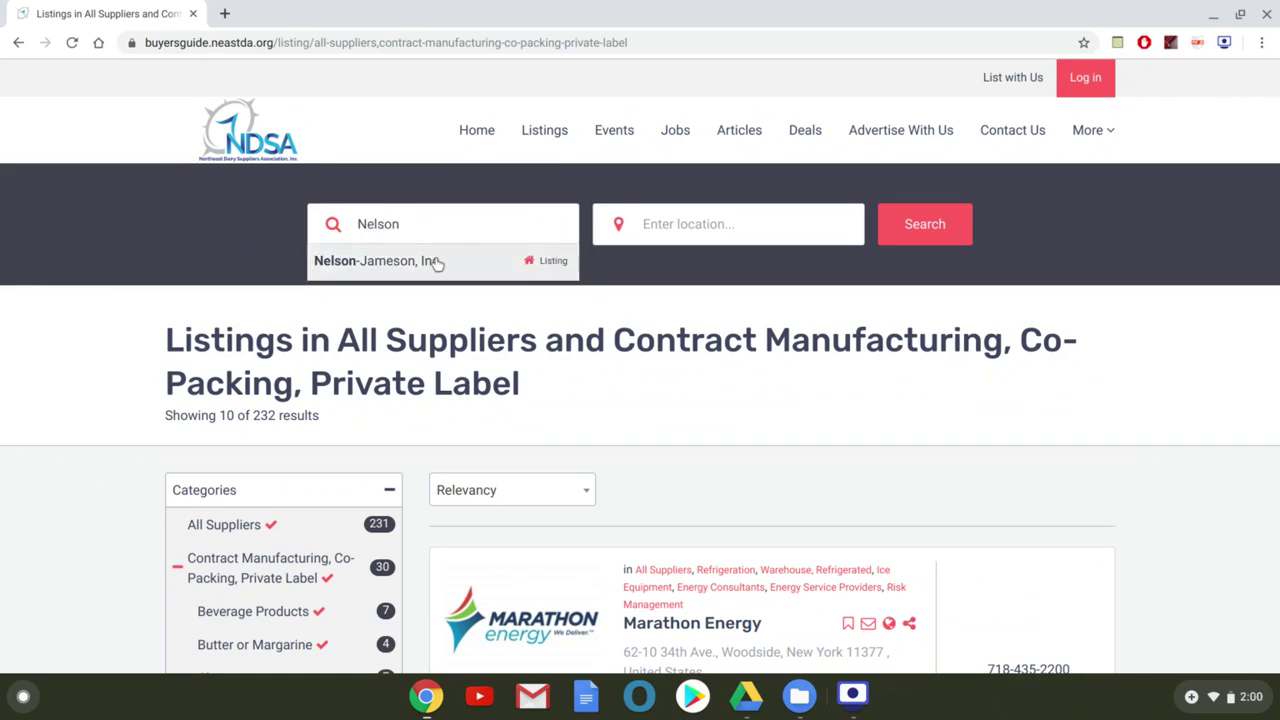
pyautogui.click(437, 262)
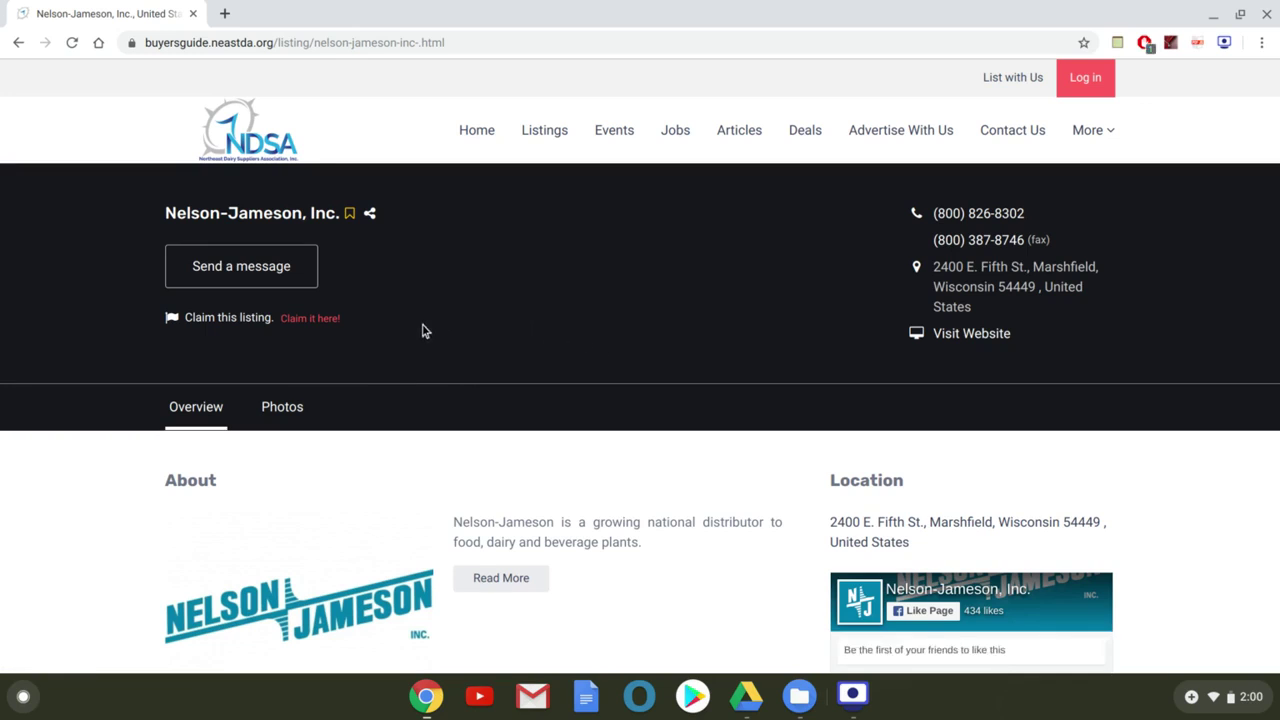
pyautogui.click(323, 322)
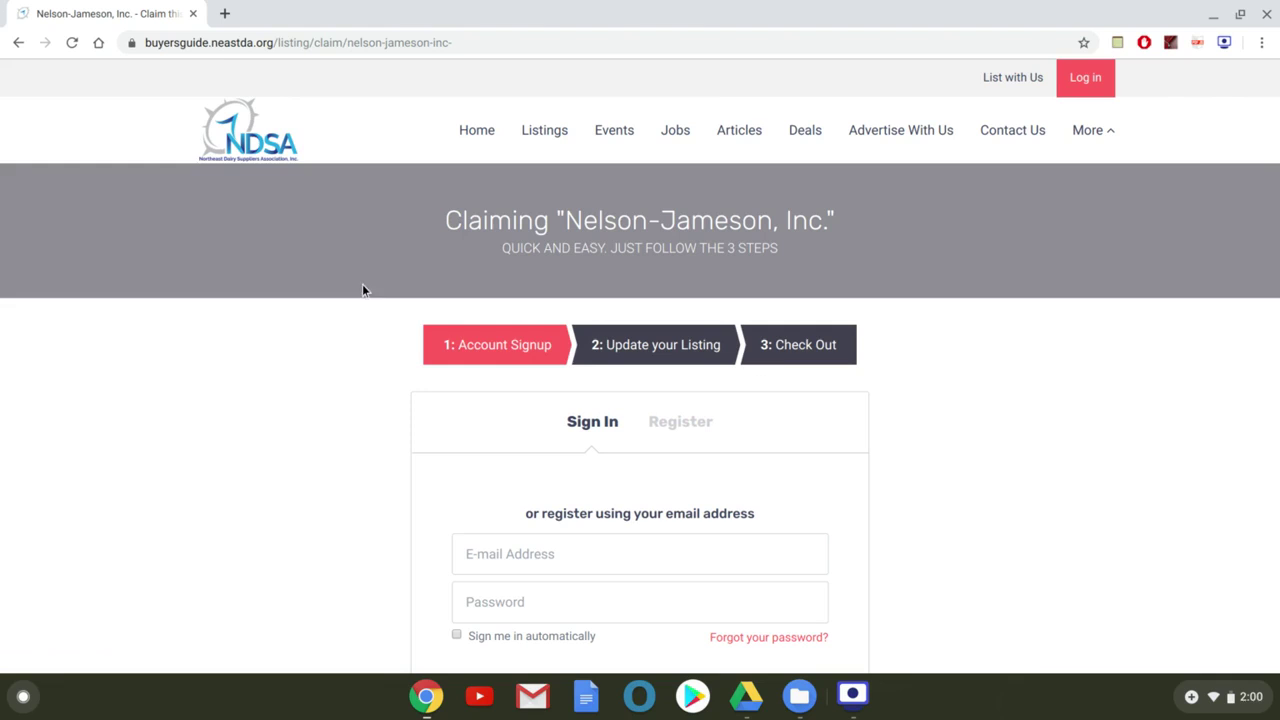
# Switch to the Register form and enter the user's first name
pyautogui.scroll(-1, 856, 405)
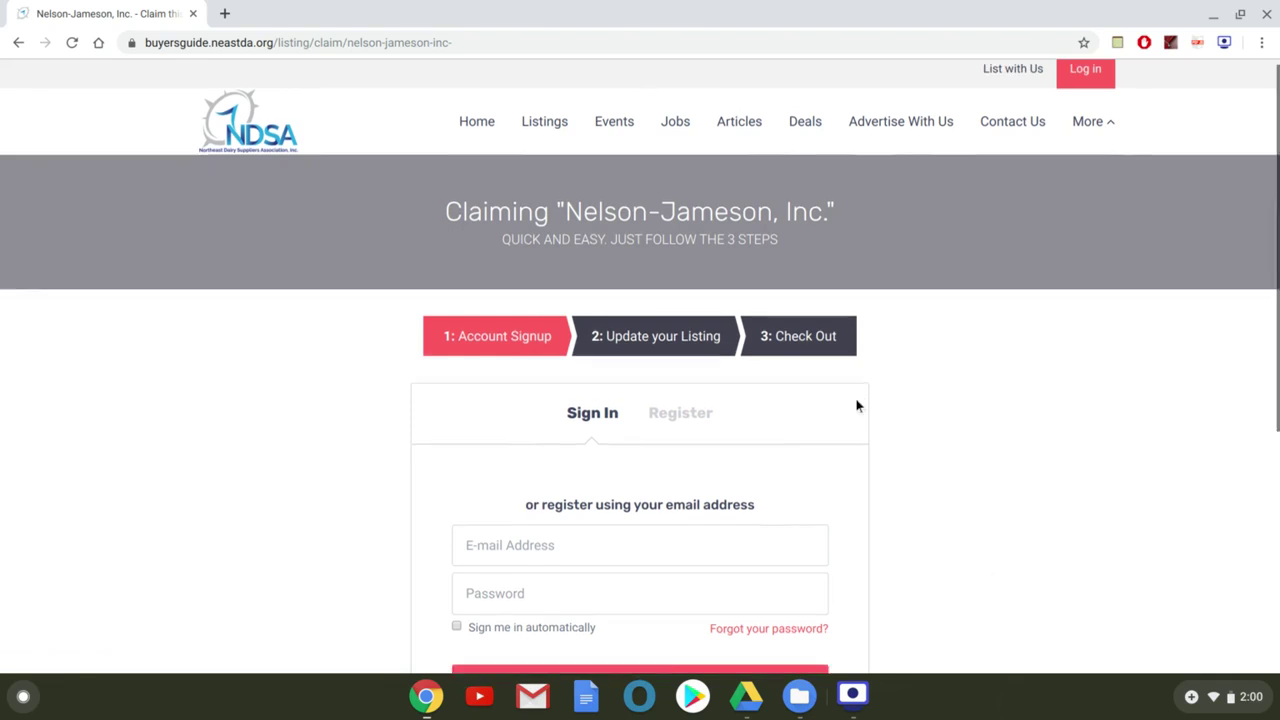
pyautogui.scroll(-1, 856, 405)
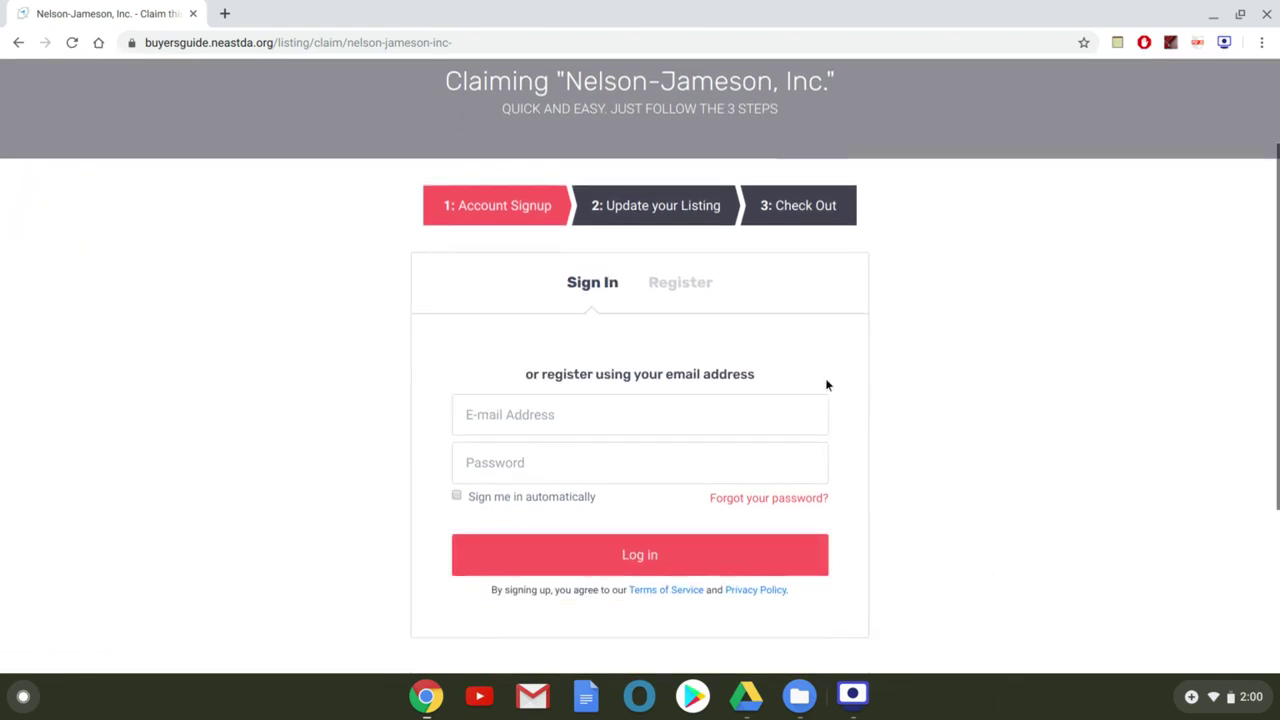
pyautogui.click(689, 288)
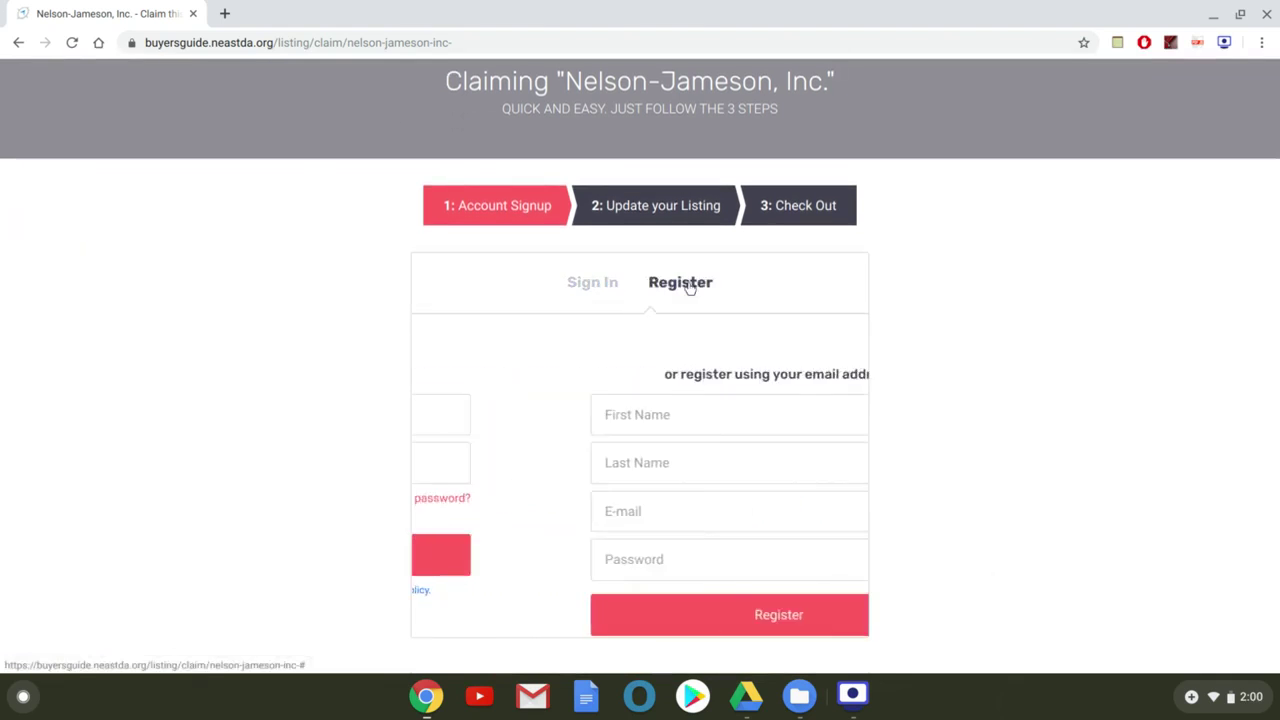
pyautogui.click(664, 415)
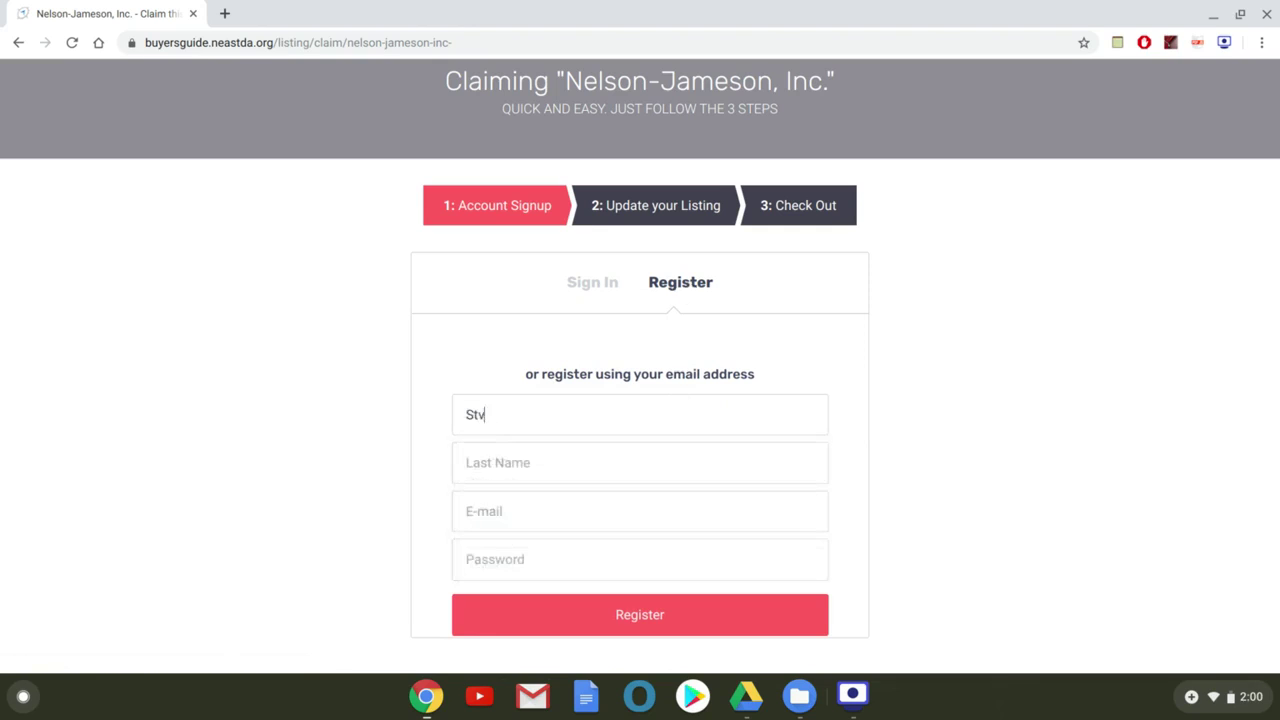
# Fill in the last name, e-mail address and account password, then submit the registration
pyautogui.press('Tab')
pyautogui.write('Guglkelm')
pyautogui.press('BackSpace')
pyautogui.press('BackSpace')
pyautogui.press('BackSpace')
pyautogui.press('BackSpace')
pyautogui.write('ielmo')
pyautogui.press('Tab')
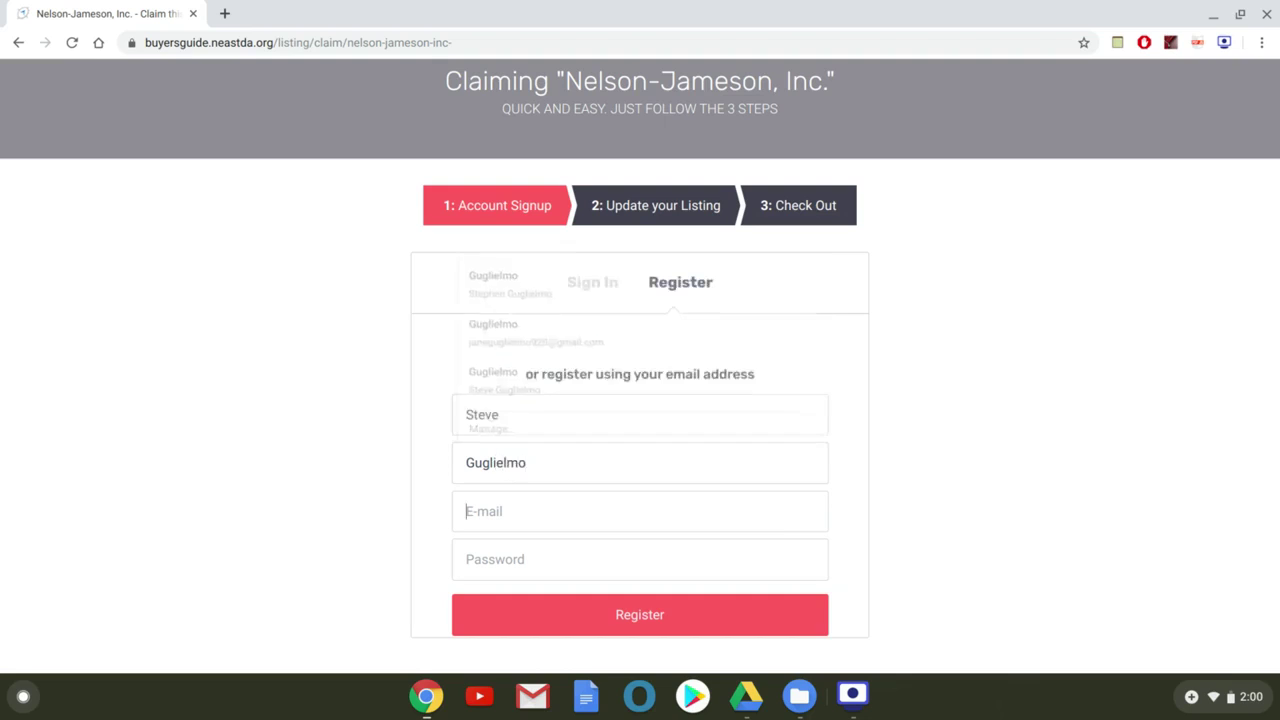
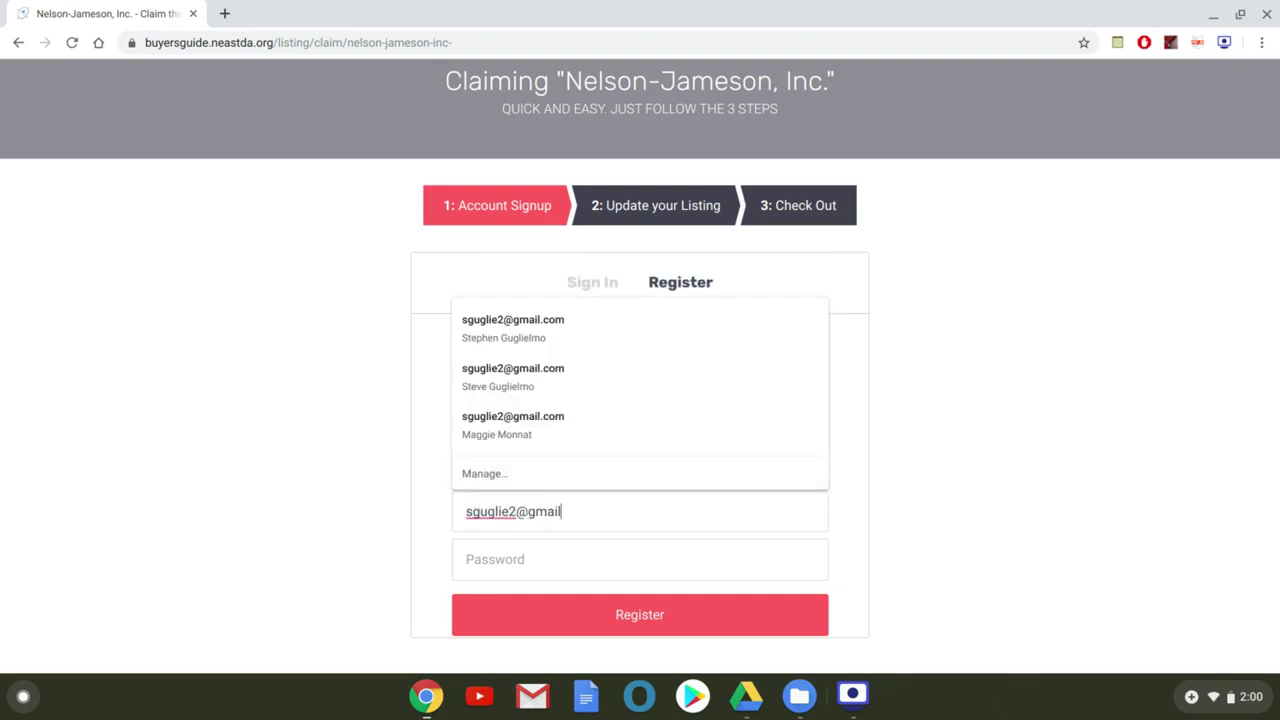
pyautogui.press('Tab')
pyautogui.write('•••')
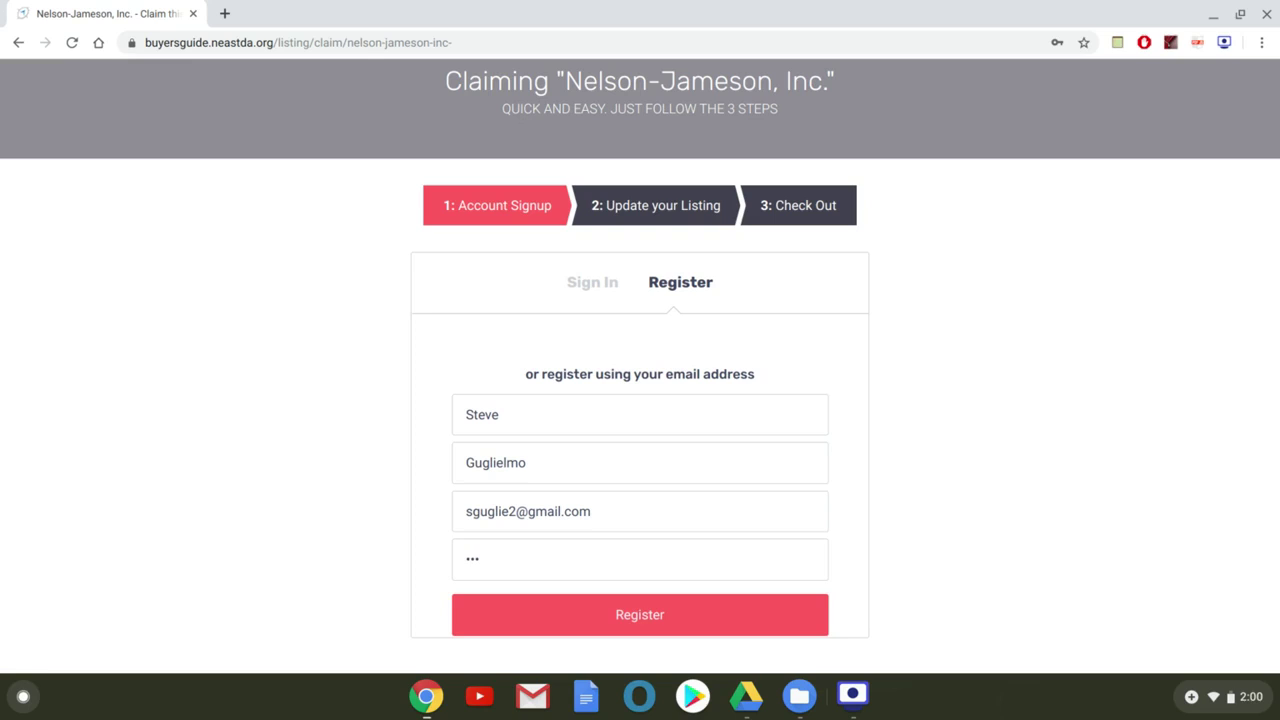
pyautogui.write('••••••••')
pyautogui.click(734, 619)
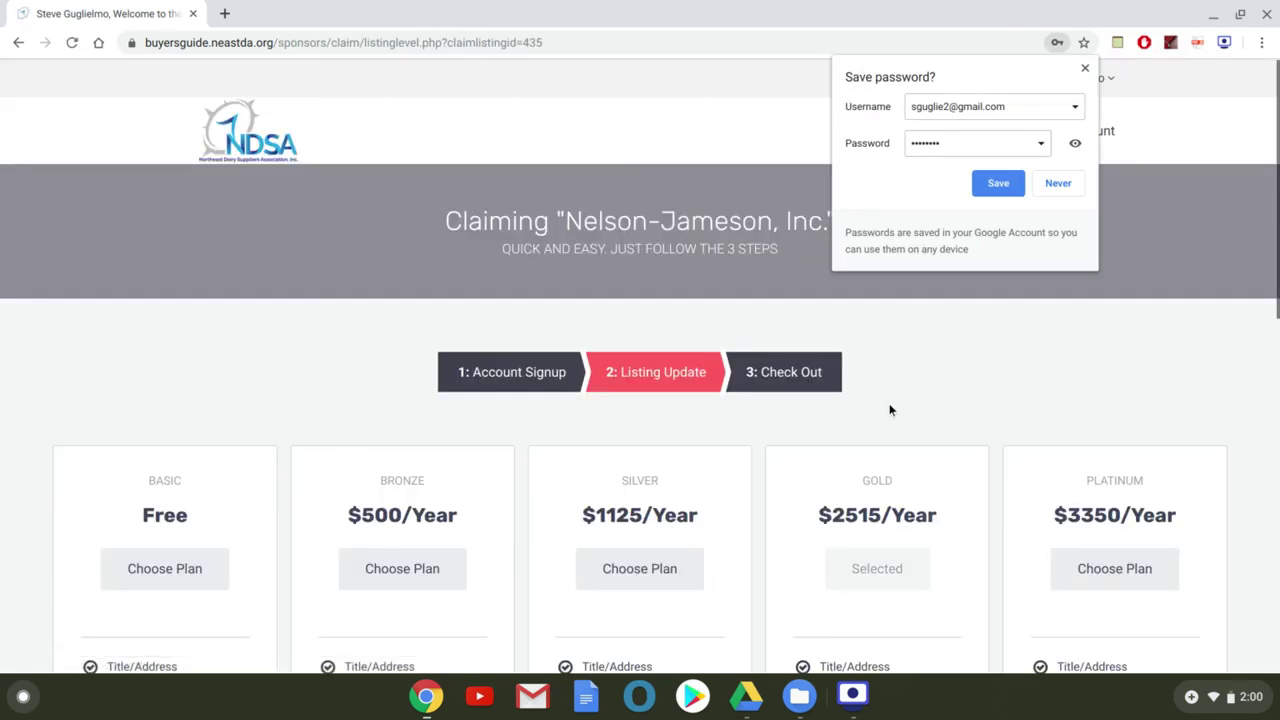
# Keep the Gold $2515/Year plan and continue to the Listing Information form
pyautogui.click(1084, 68)
pyautogui.scroll(-3, 702, 392)
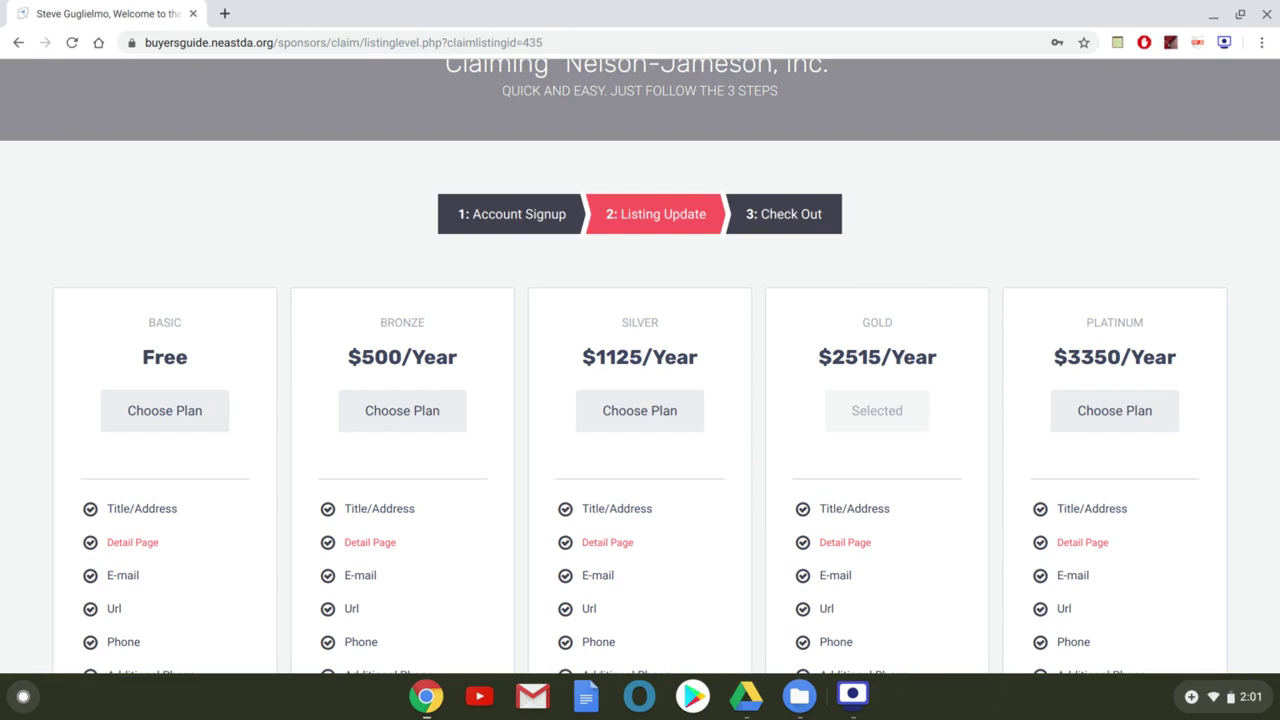
pyautogui.scroll(-2, 874, 202)
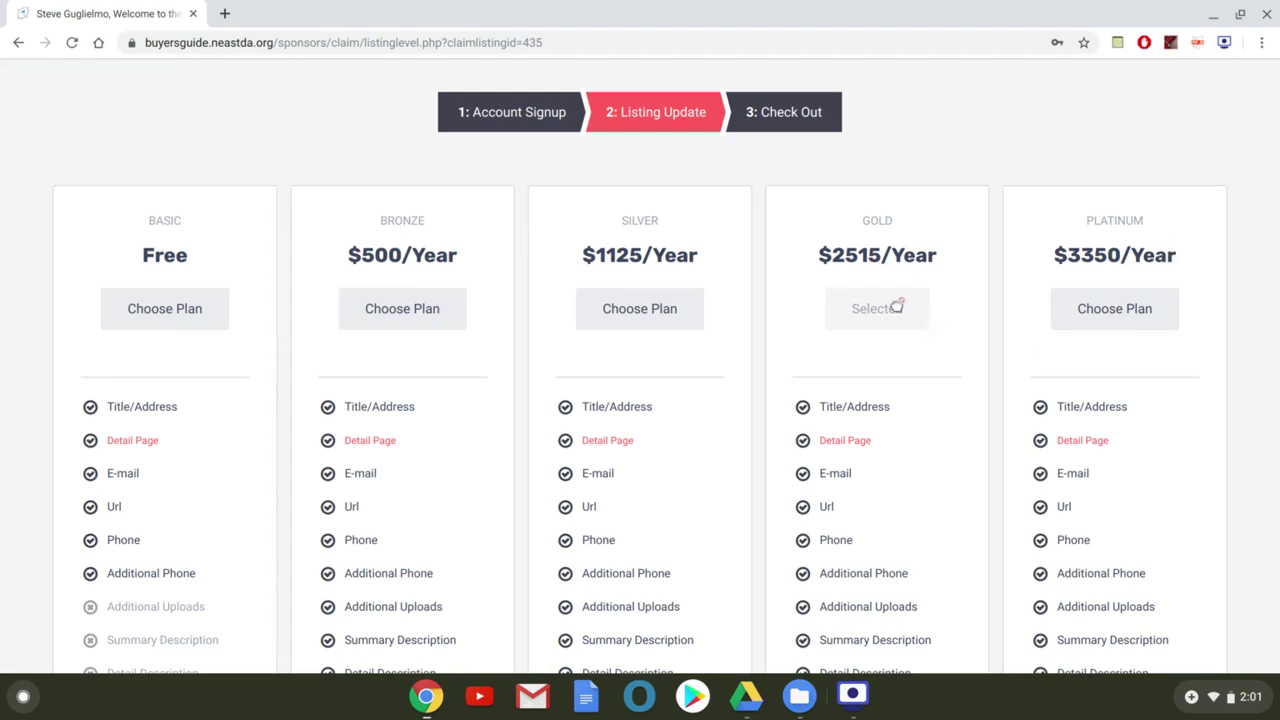
pyautogui.scroll(-6, 890, 320)
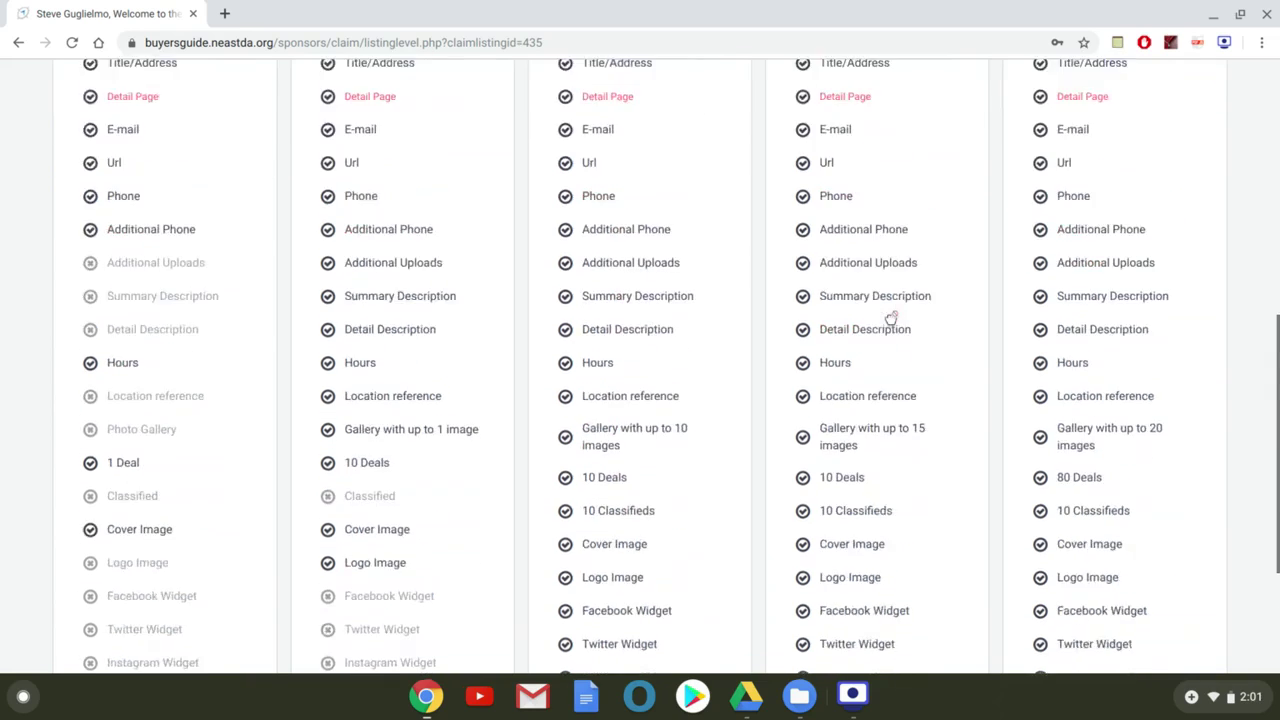
pyautogui.click(642, 615)
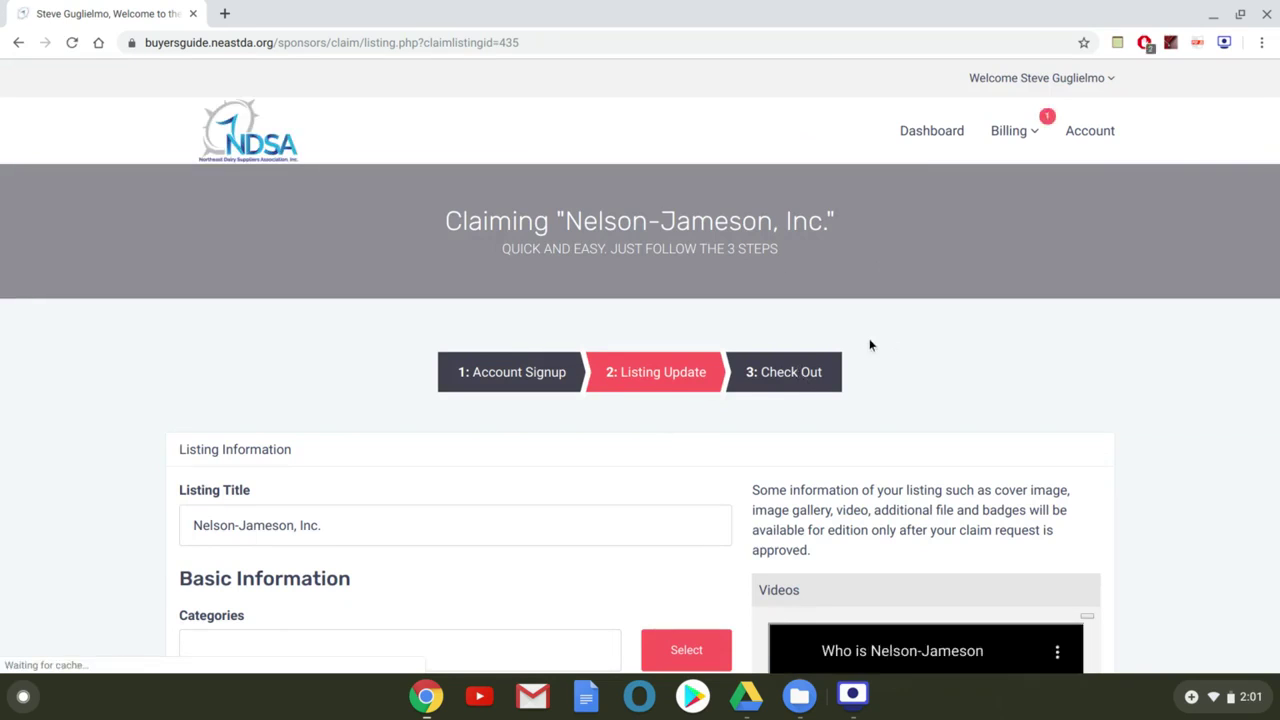
pyautogui.scroll(-3, 868, 340)
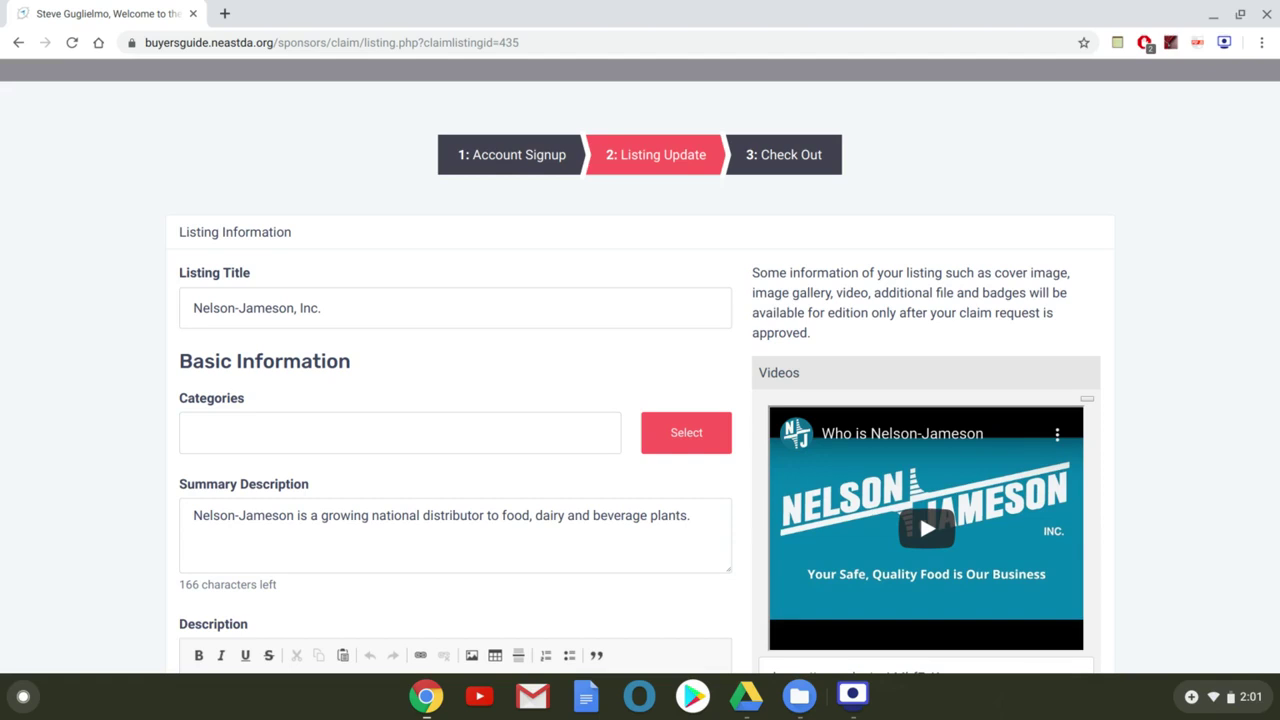
pyautogui.scroll(-1, 640, 366)
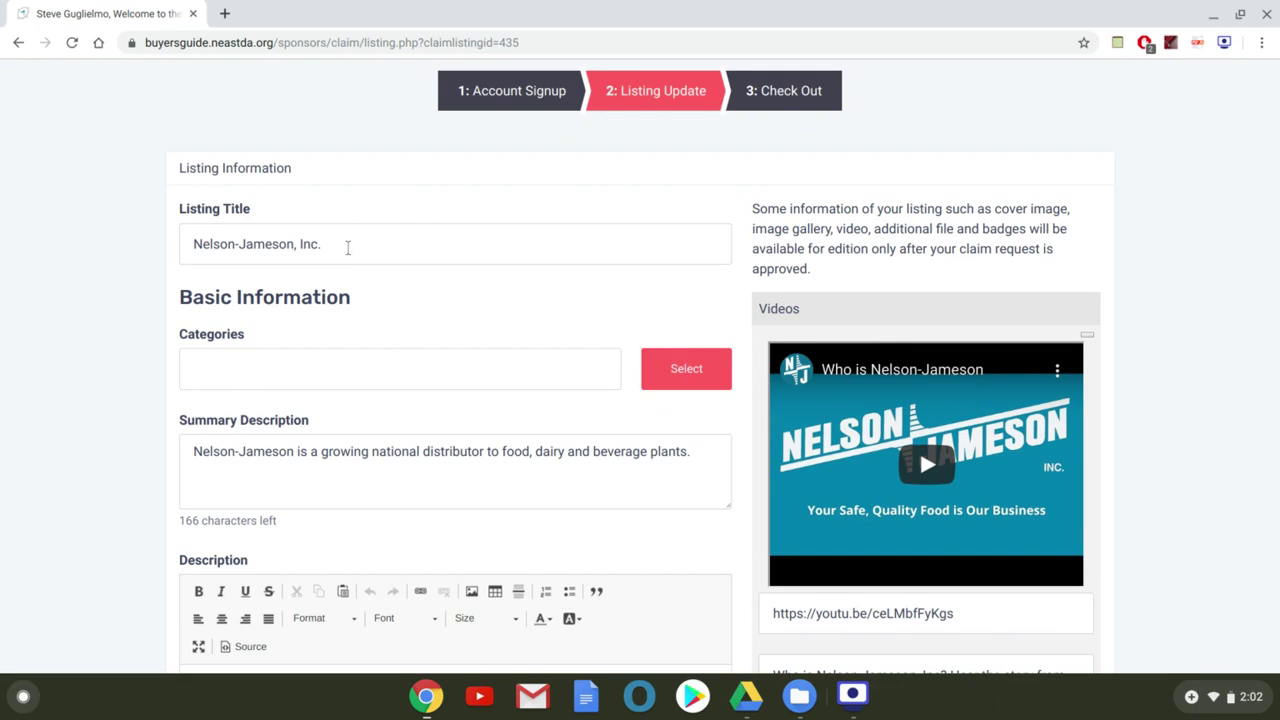
pyautogui.scroll(-4, 348, 248)
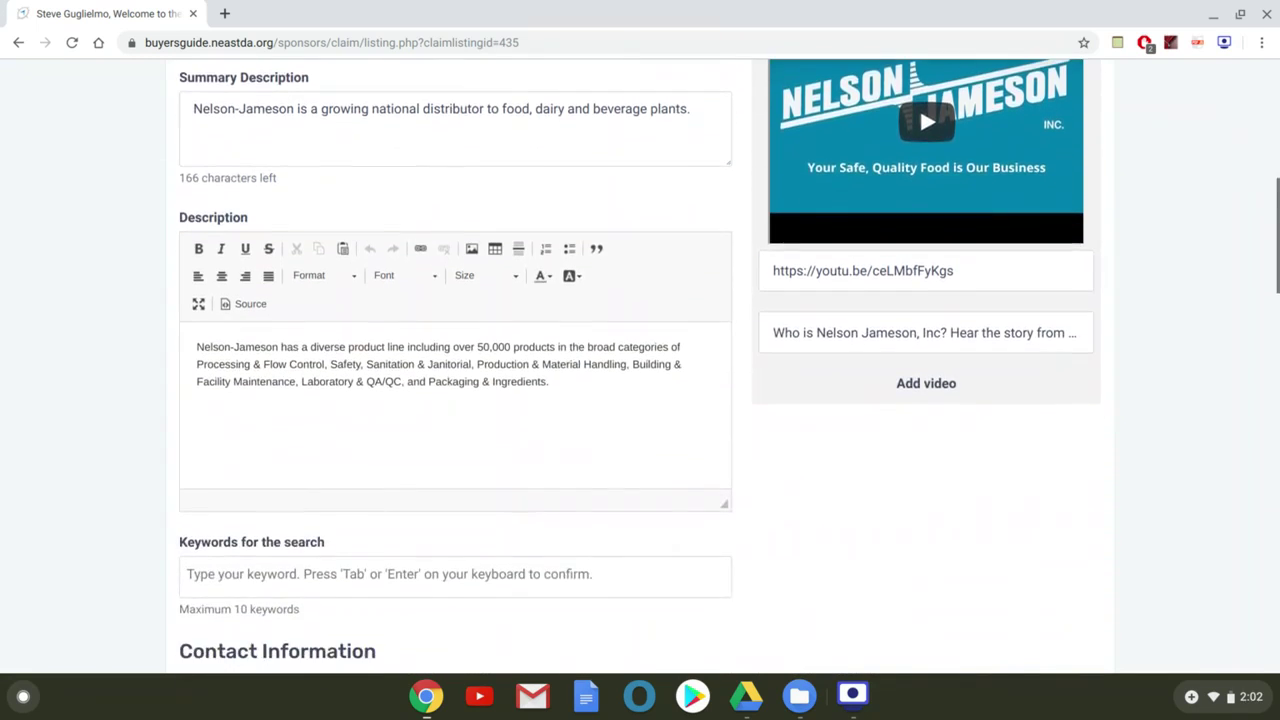
pyautogui.scroll(-5, 348, 248)
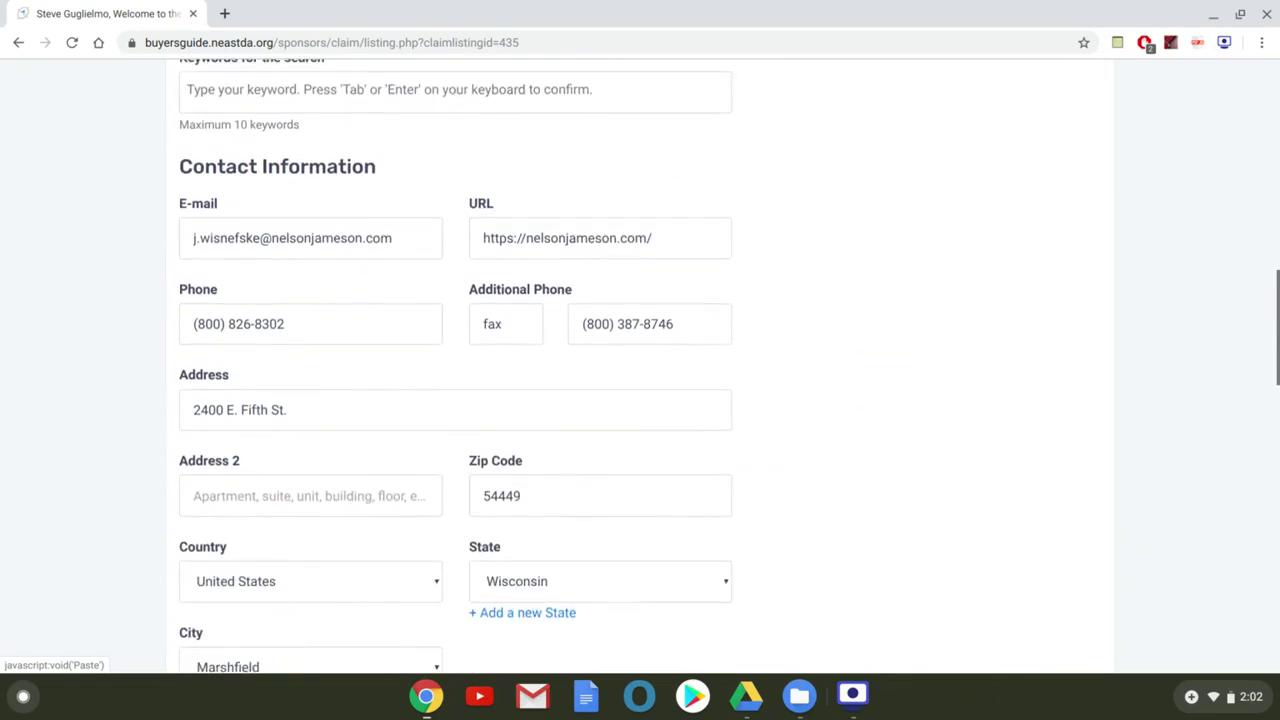
pyautogui.scroll(-10, 348, 248)
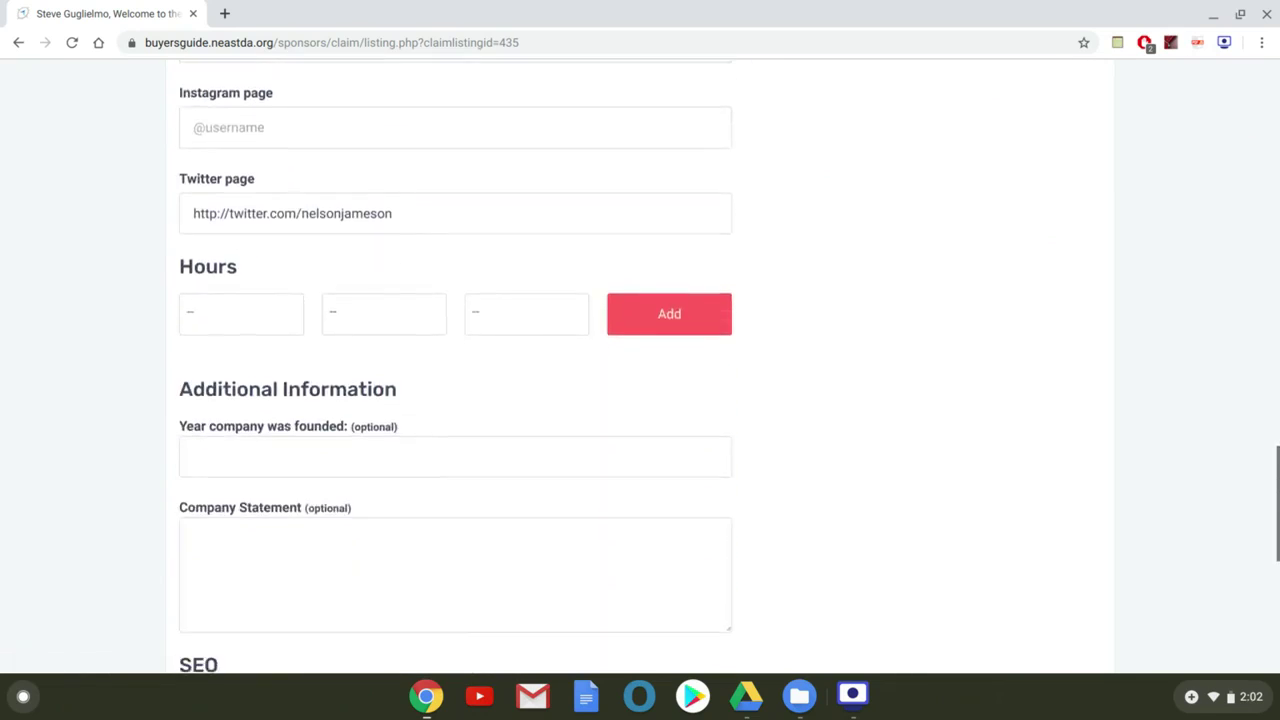
pyautogui.scroll(-5, 455, 365)
pyautogui.scroll(15, 455, 365)
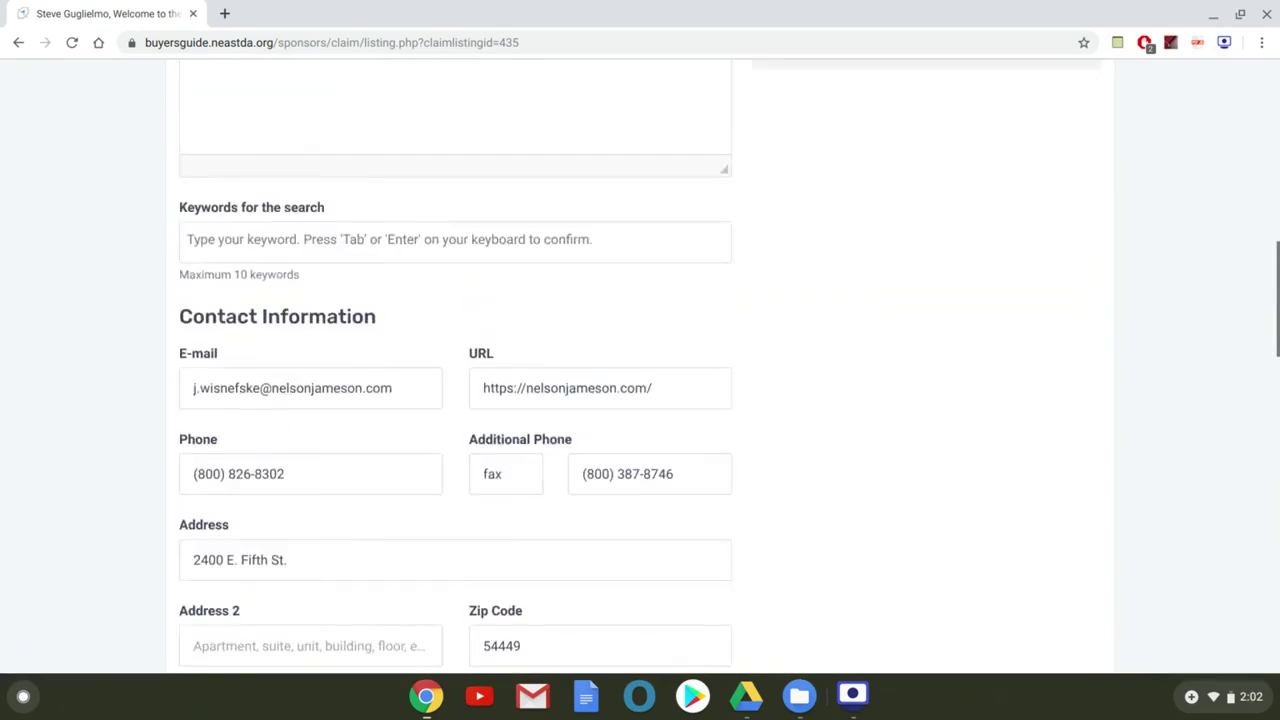
pyautogui.scroll(6, 342, 277)
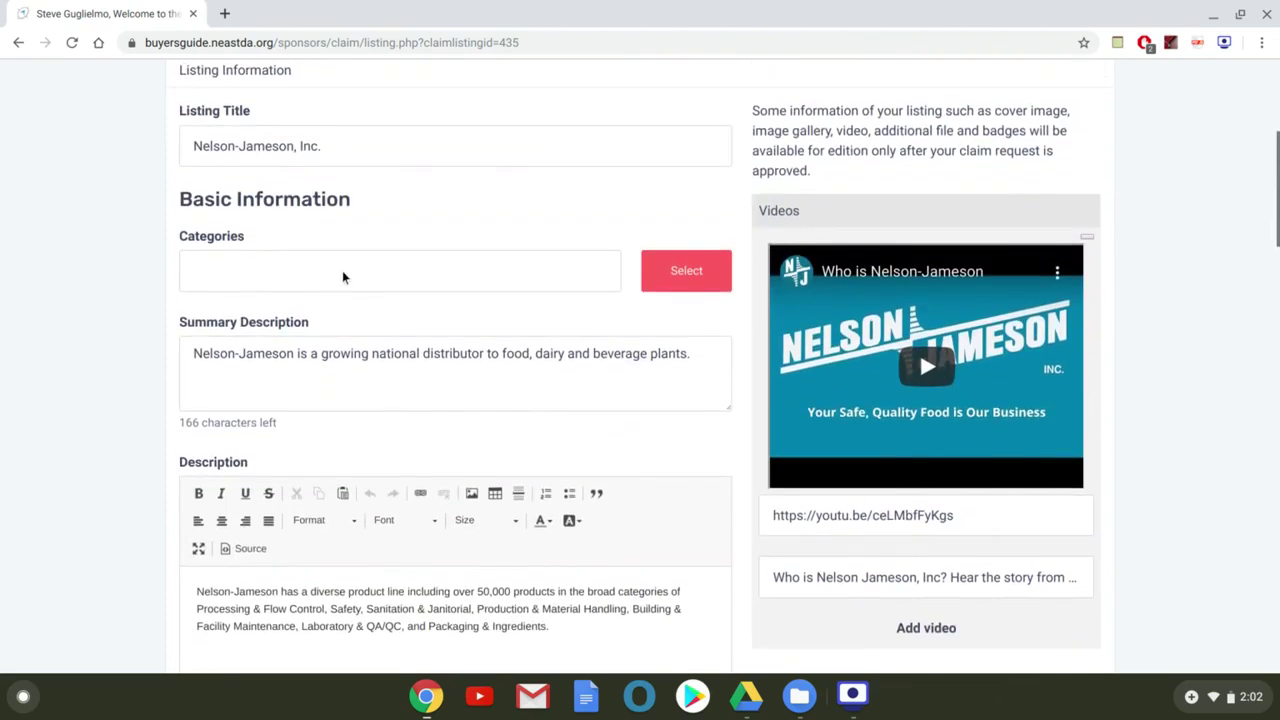
# Add Carts, Racks, Sample, Refrigeration, Temperature Monitors & Recorders and Truck Bodies/Trailers as listing categories
pyautogui.click(686, 284)
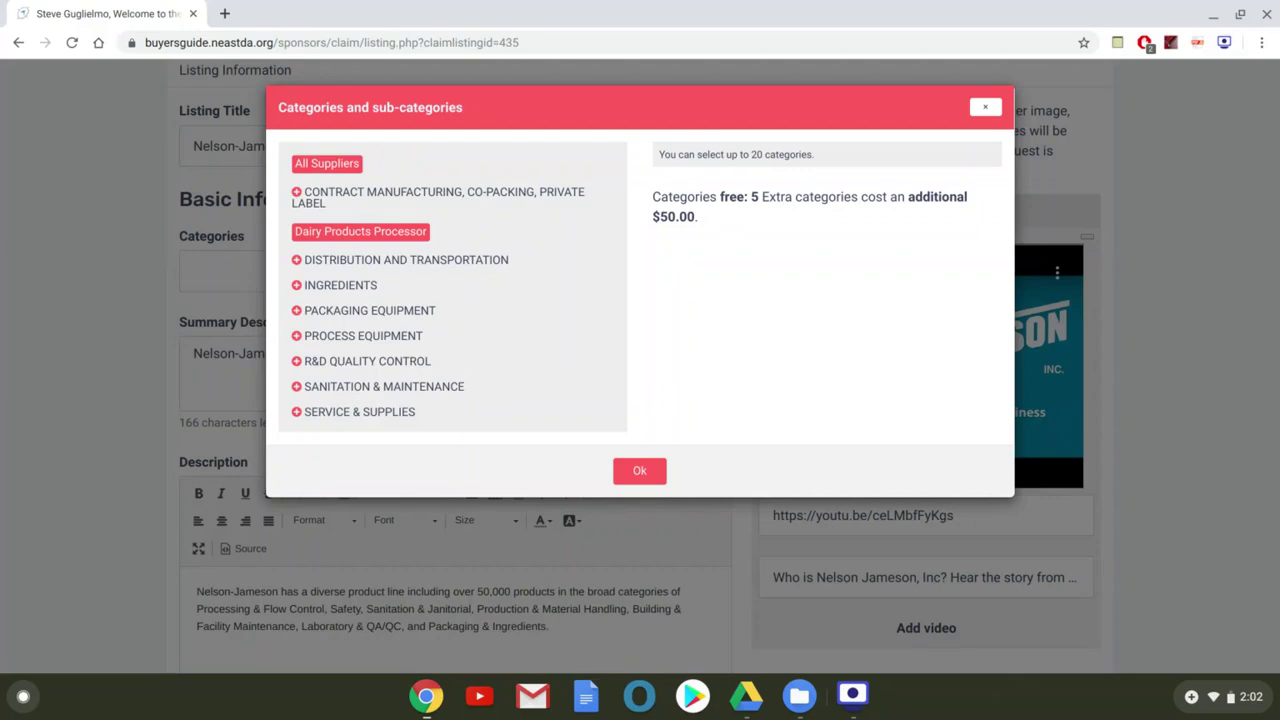
pyautogui.click(296, 261)
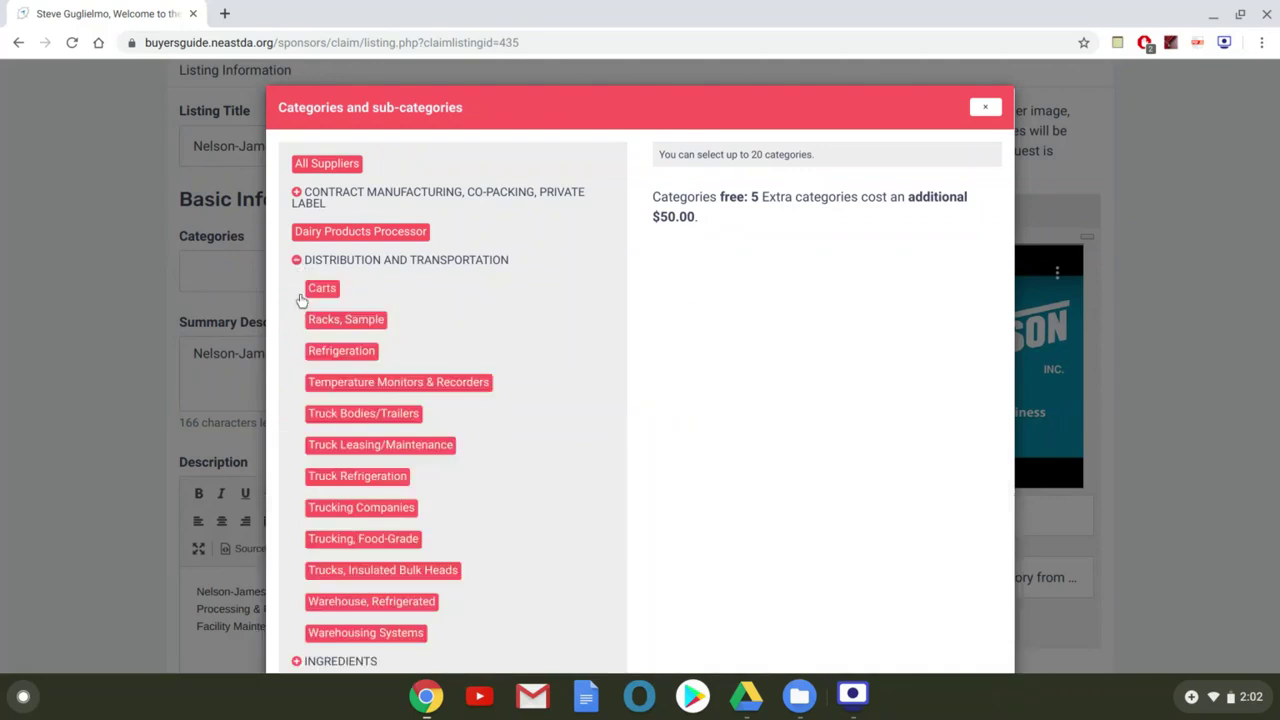
pyautogui.click(321, 293)
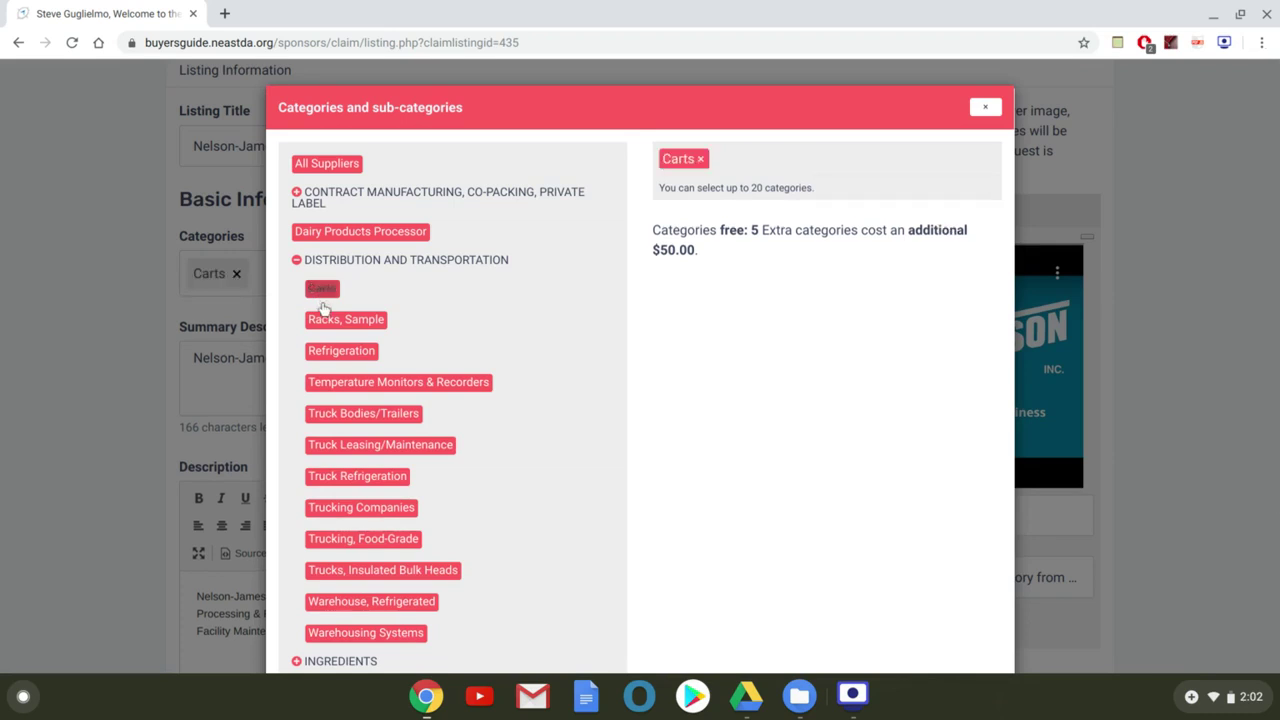
pyautogui.click(326, 320)
pyautogui.click(339, 355)
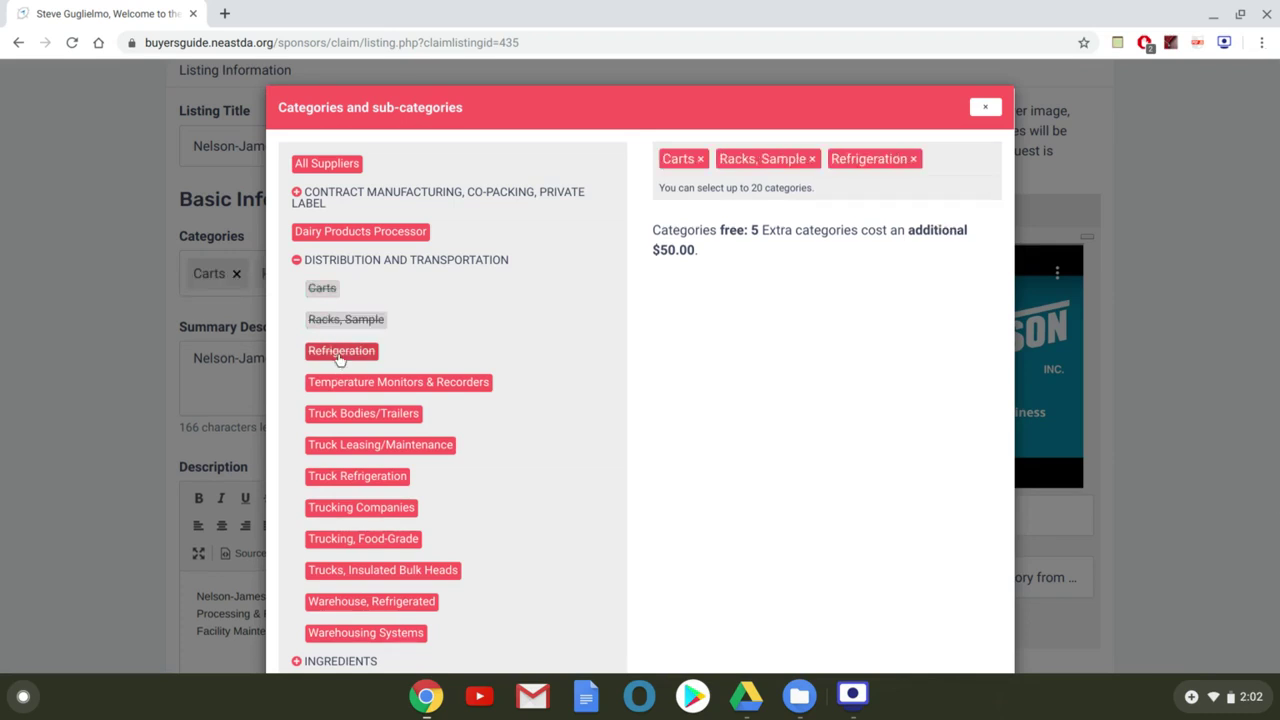
pyautogui.click(345, 383)
pyautogui.click(352, 415)
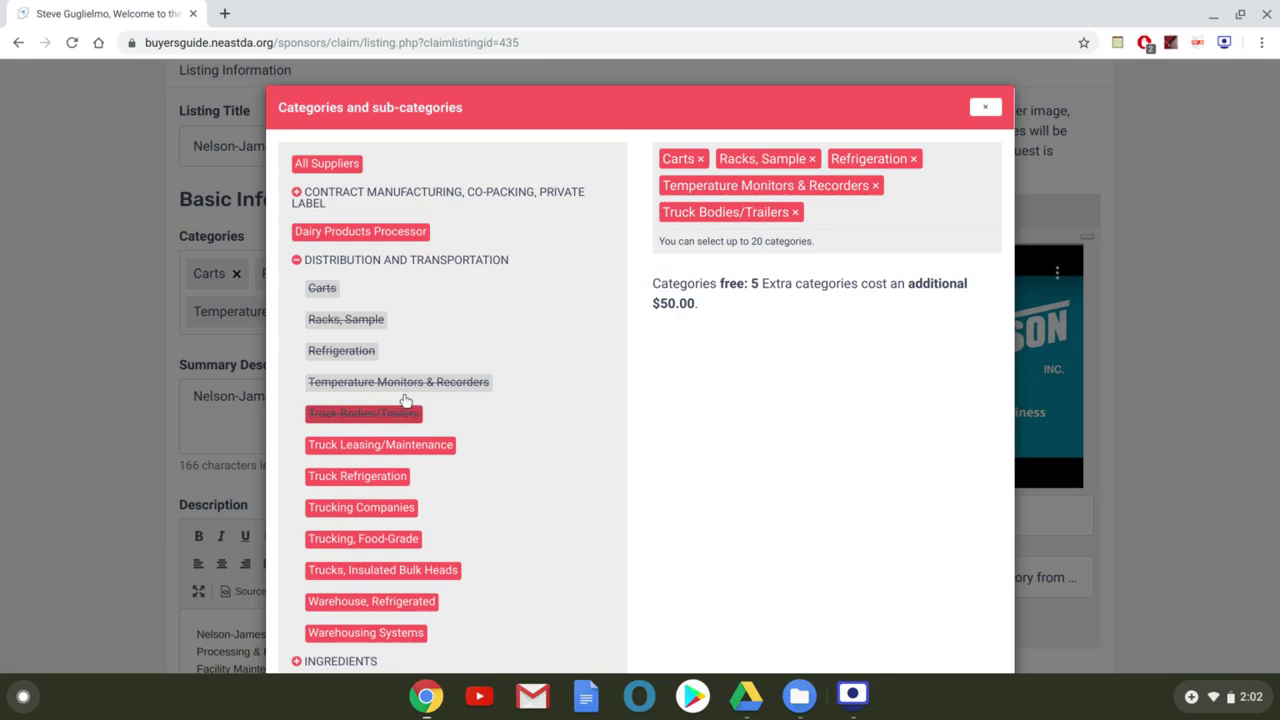
pyautogui.scroll(-2, 846, 288)
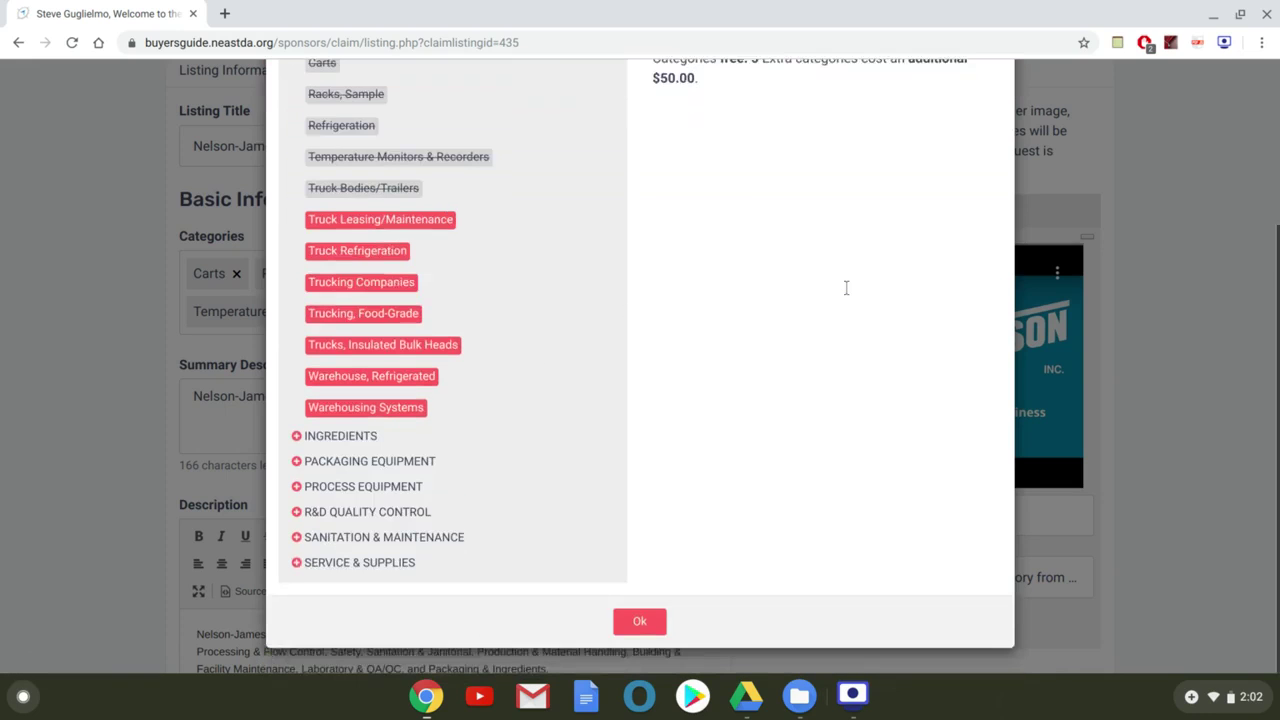
pyautogui.click(641, 628)
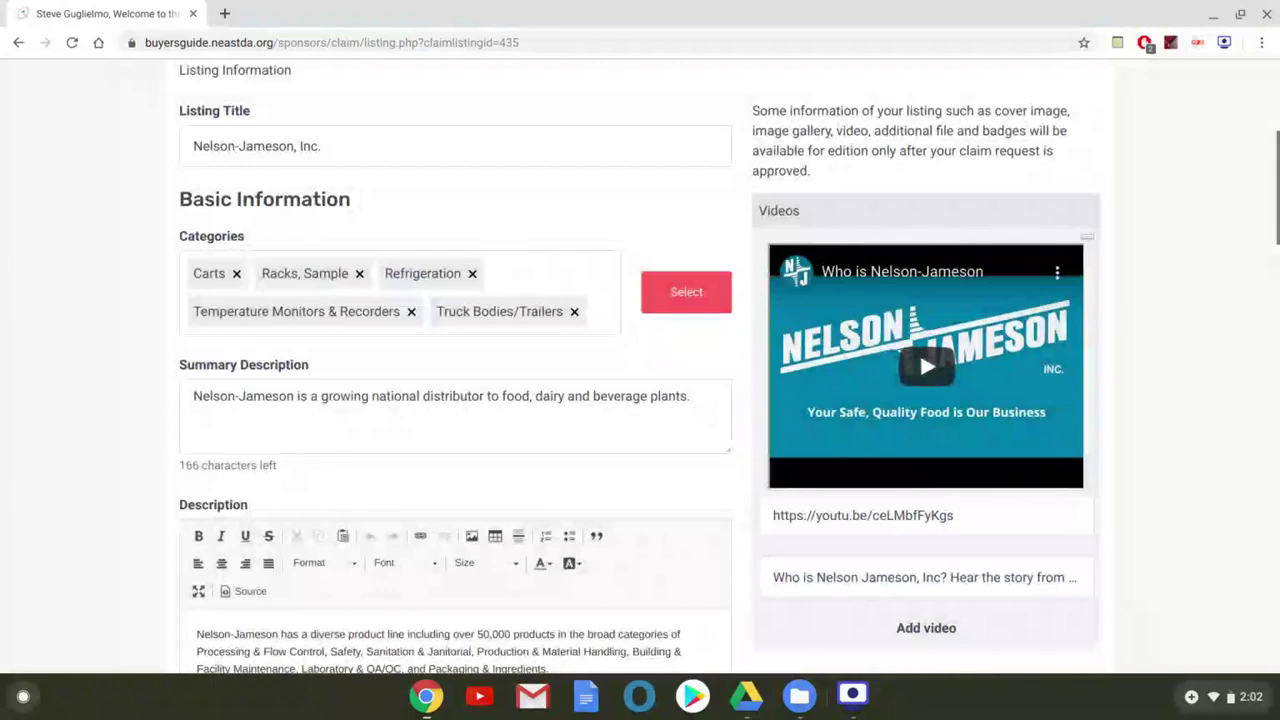
pyautogui.scroll(3, 738, 420)
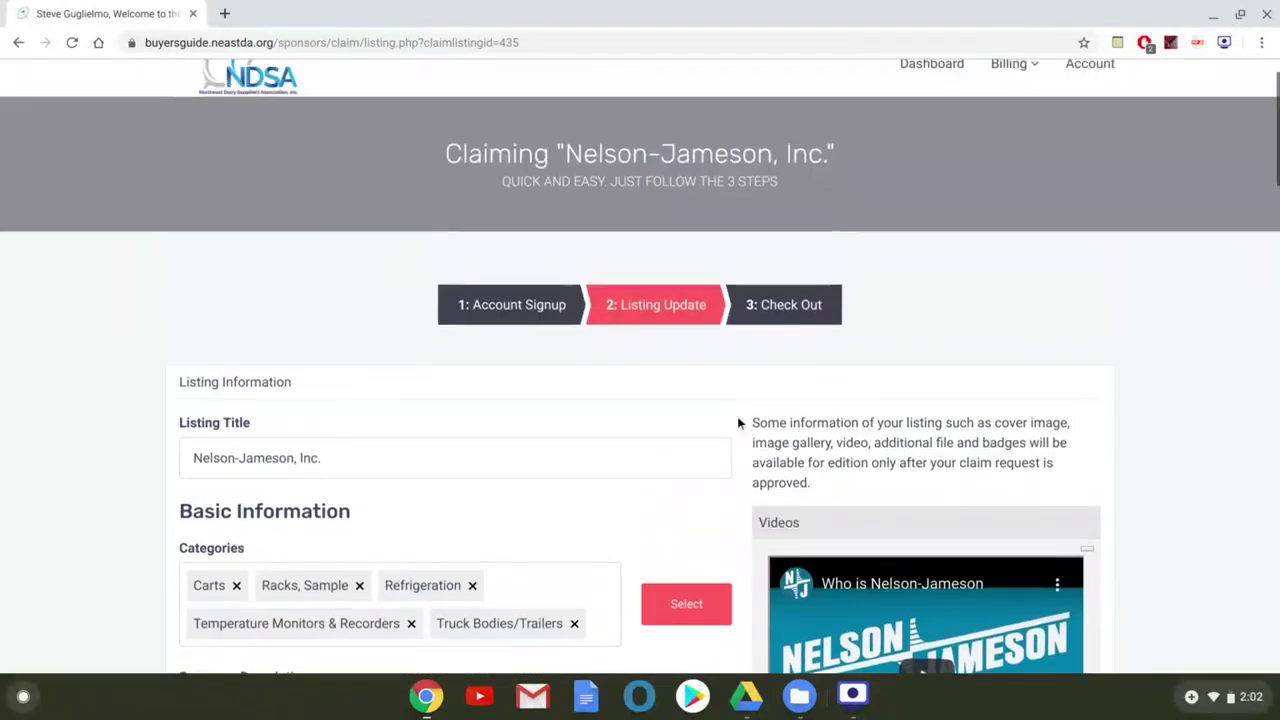
pyautogui.scroll(-15, 914, 337)
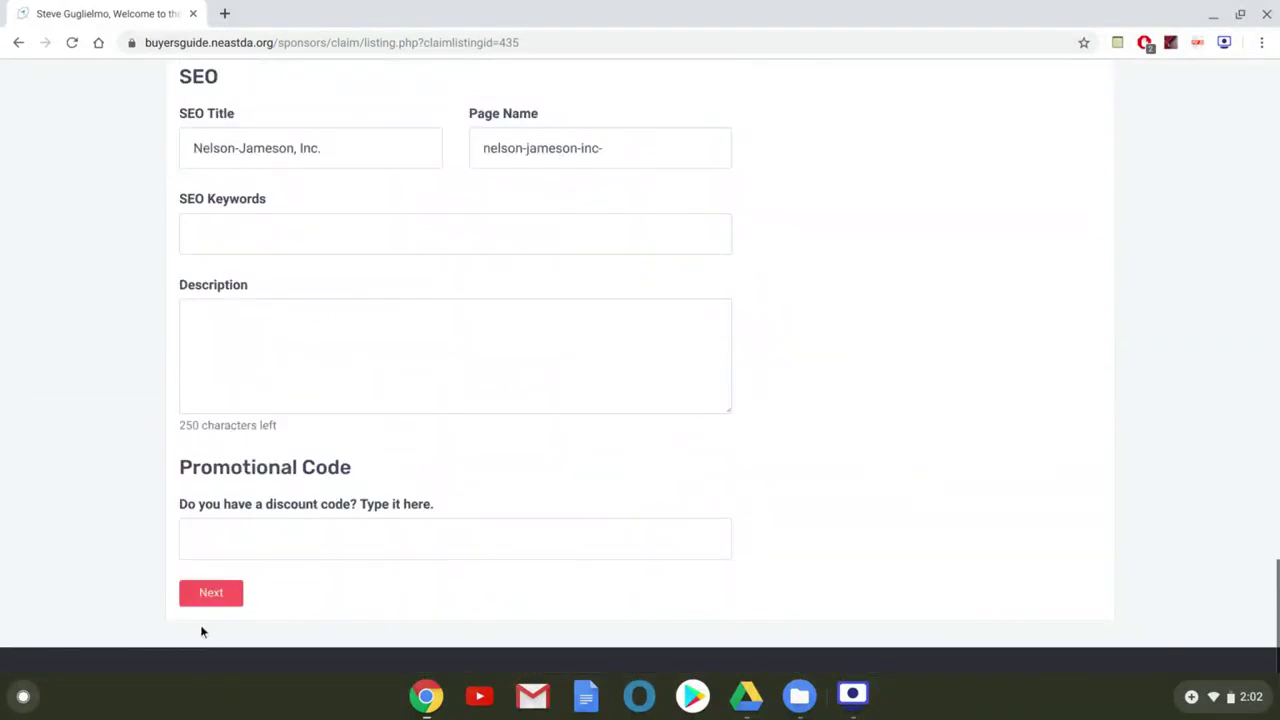
# Submit the Nelson-Jameson listing update to reach the Check Out step
pyautogui.click(211, 598)
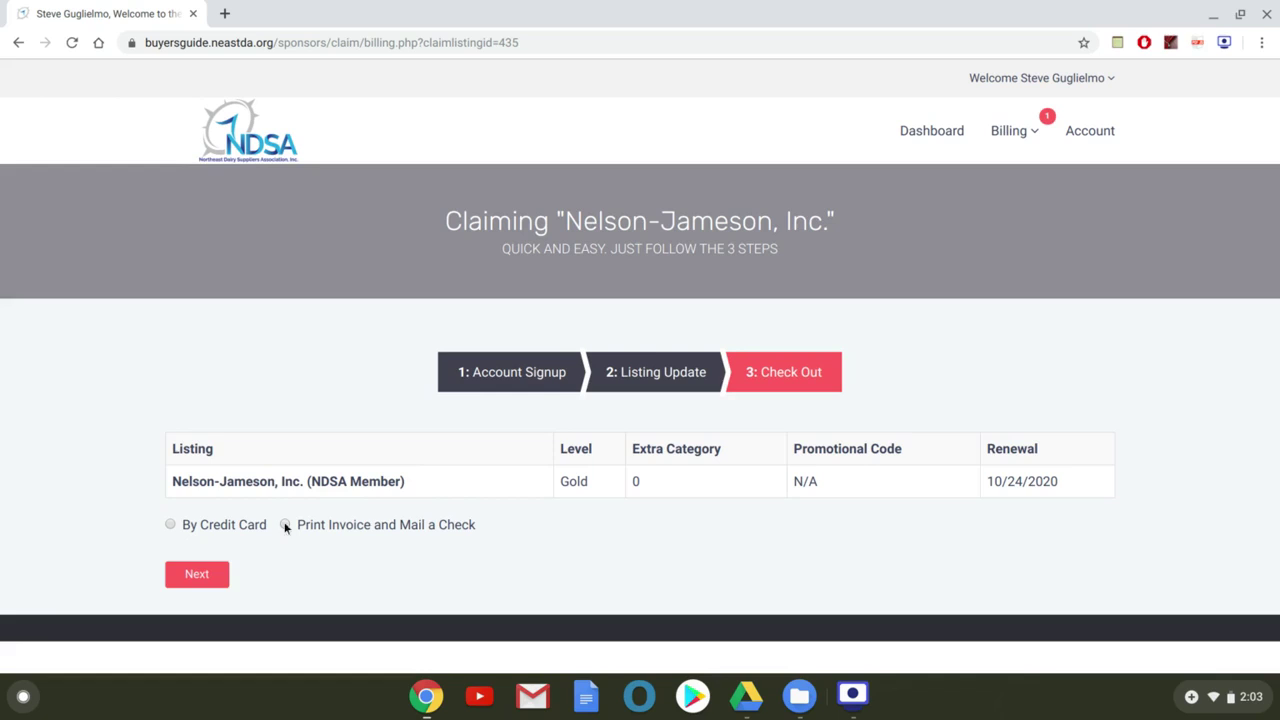
# Pay by invoice, agree to the terms and complete the $2515.00 Gold listing checkout
pyautogui.click(221, 584)
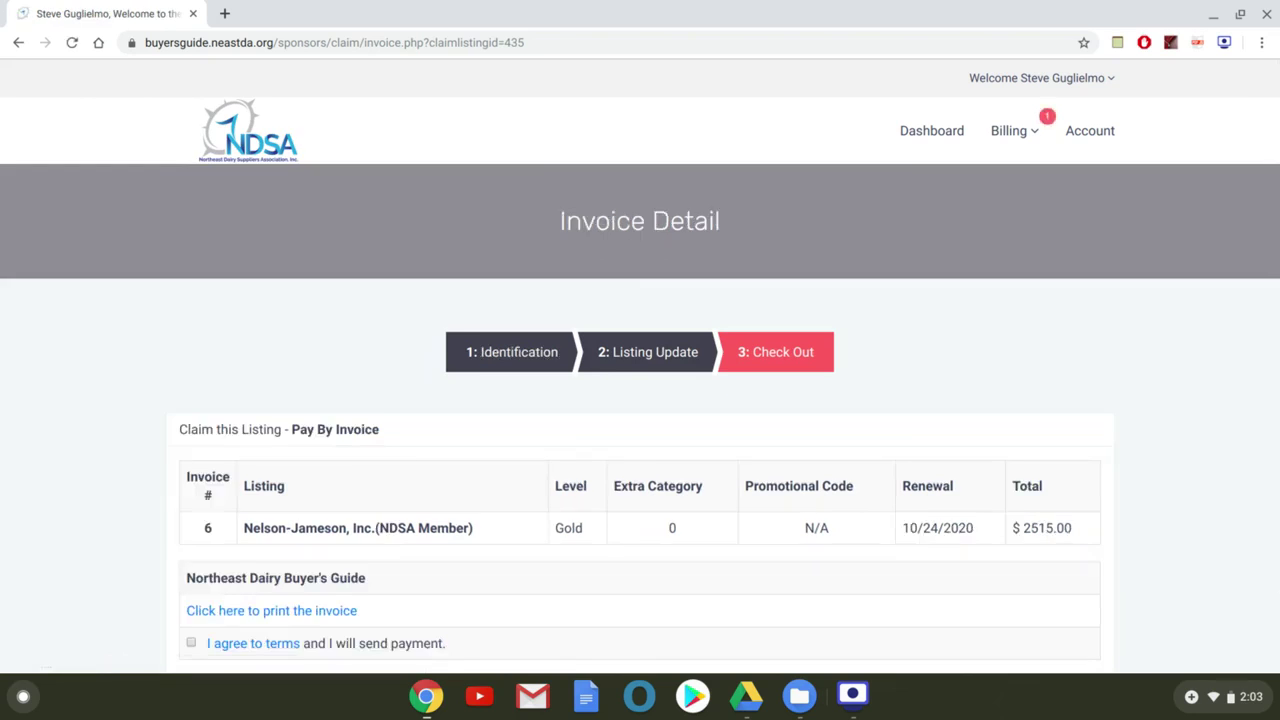
pyautogui.scroll(-1, 275, 567)
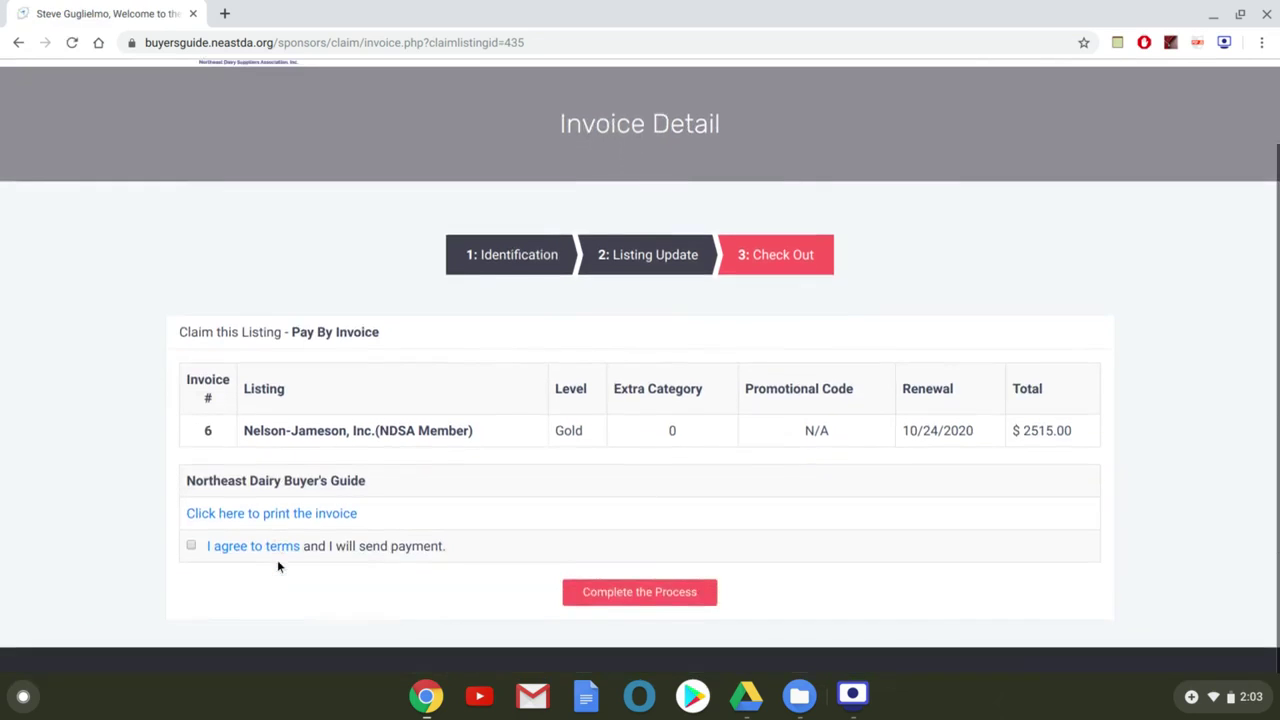
pyautogui.click(191, 547)
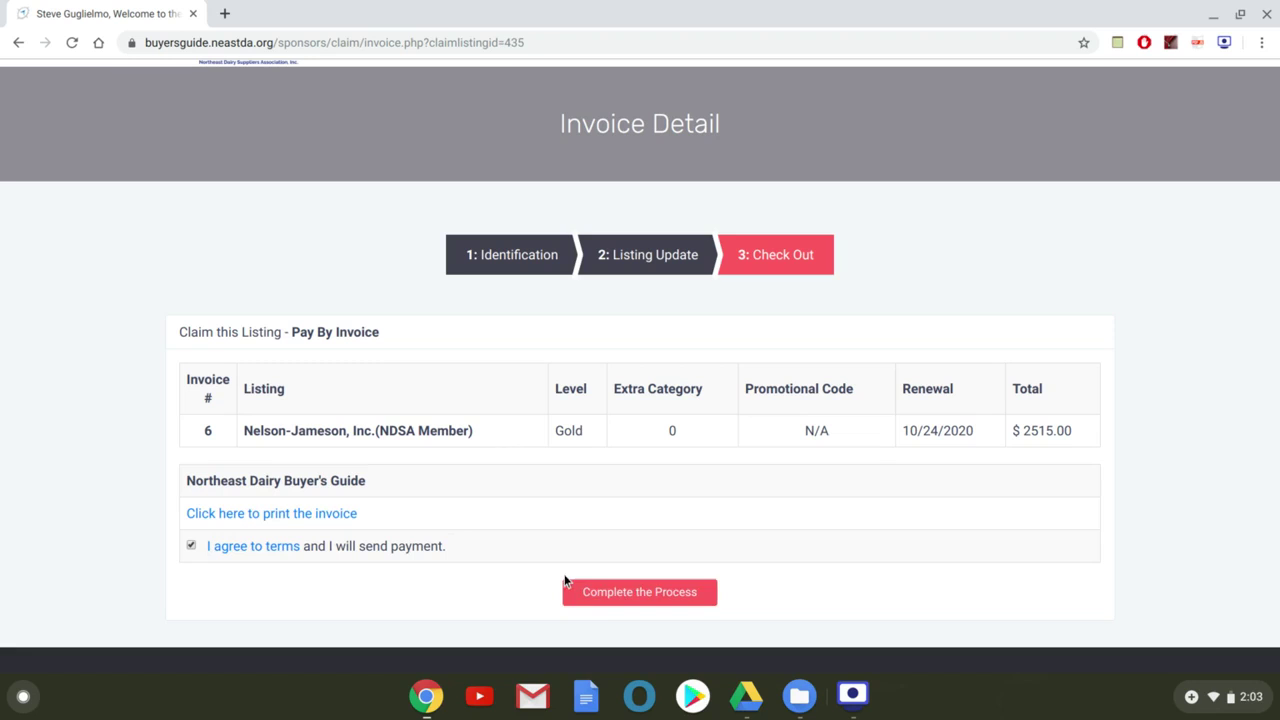
pyautogui.click(605, 596)
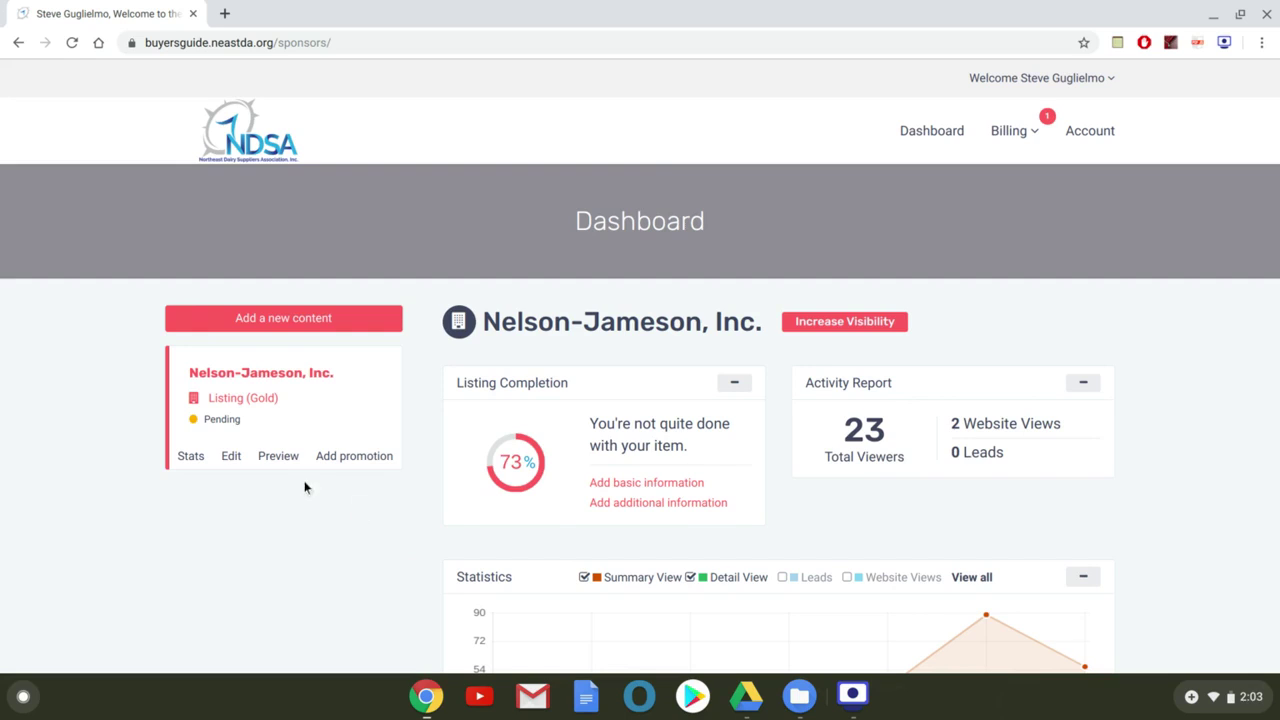
# Review the content options, then the listing stats: 23 viewers, 2 website views, 0 leads
pyautogui.click(273, 324)
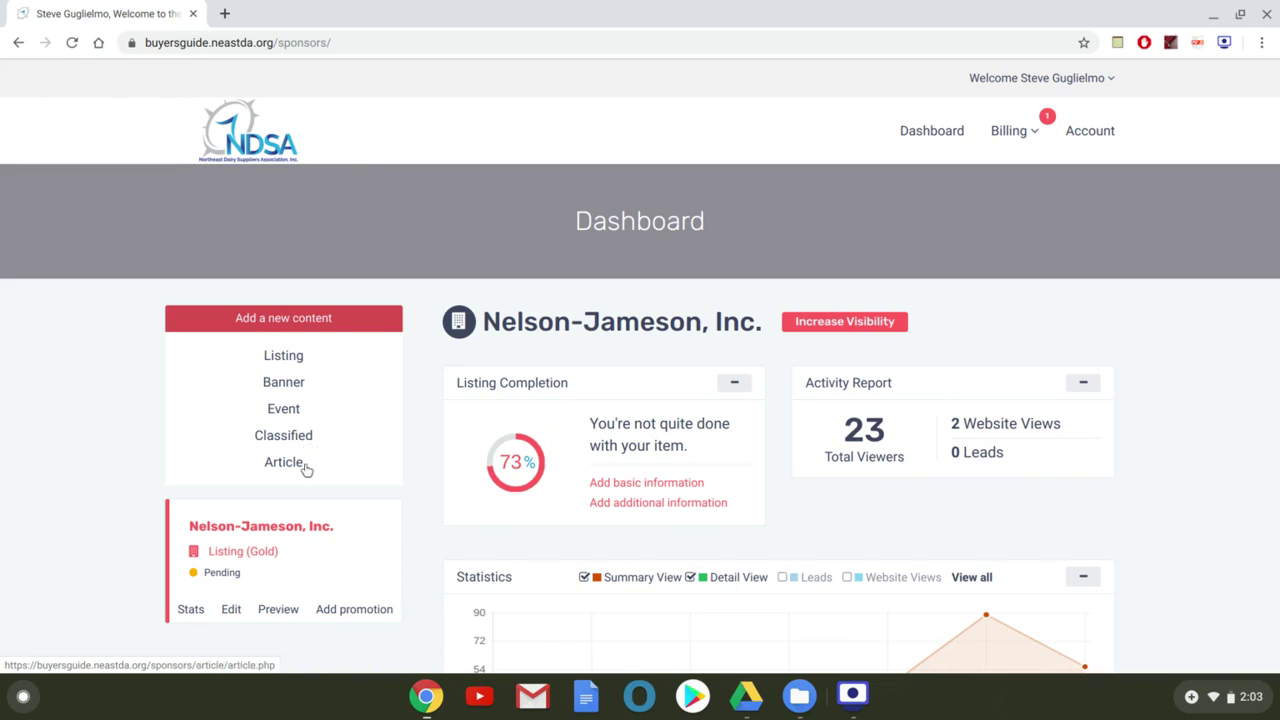
pyautogui.scroll(-1, 290, 592)
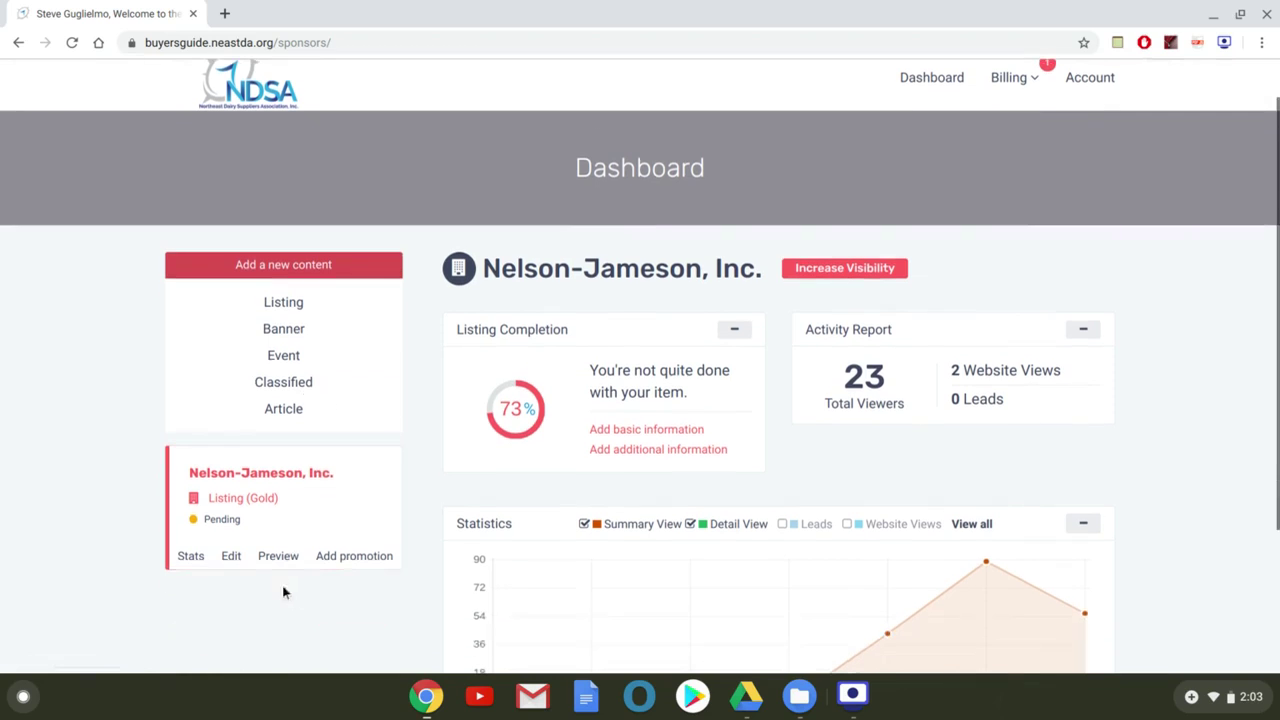
pyautogui.click(200, 557)
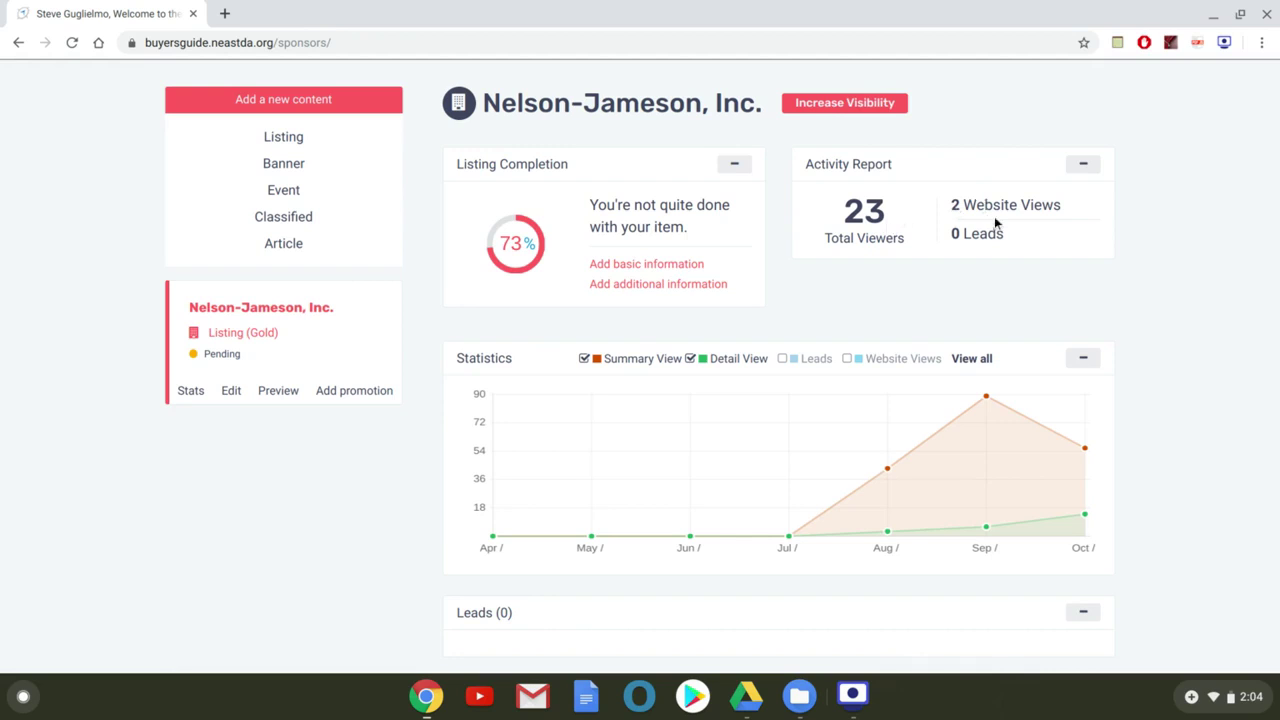
pyautogui.scroll(2, 996, 224)
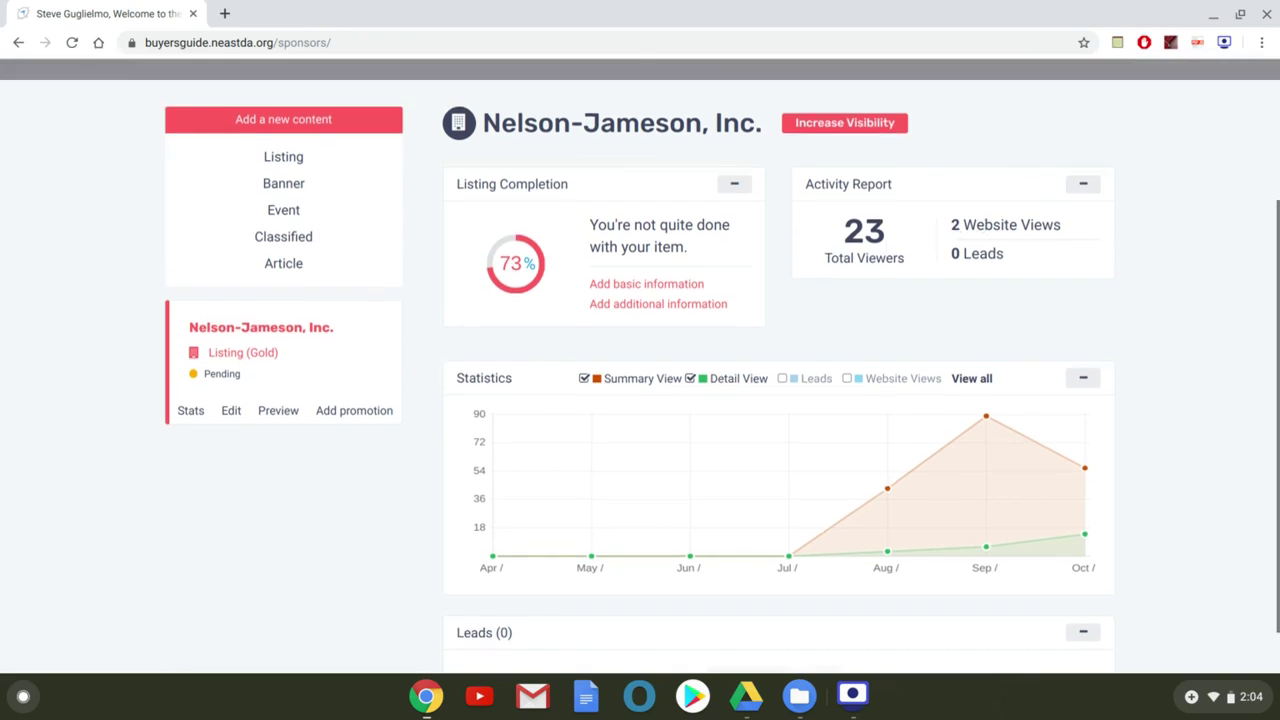
pyautogui.scroll(-3, 996, 224)
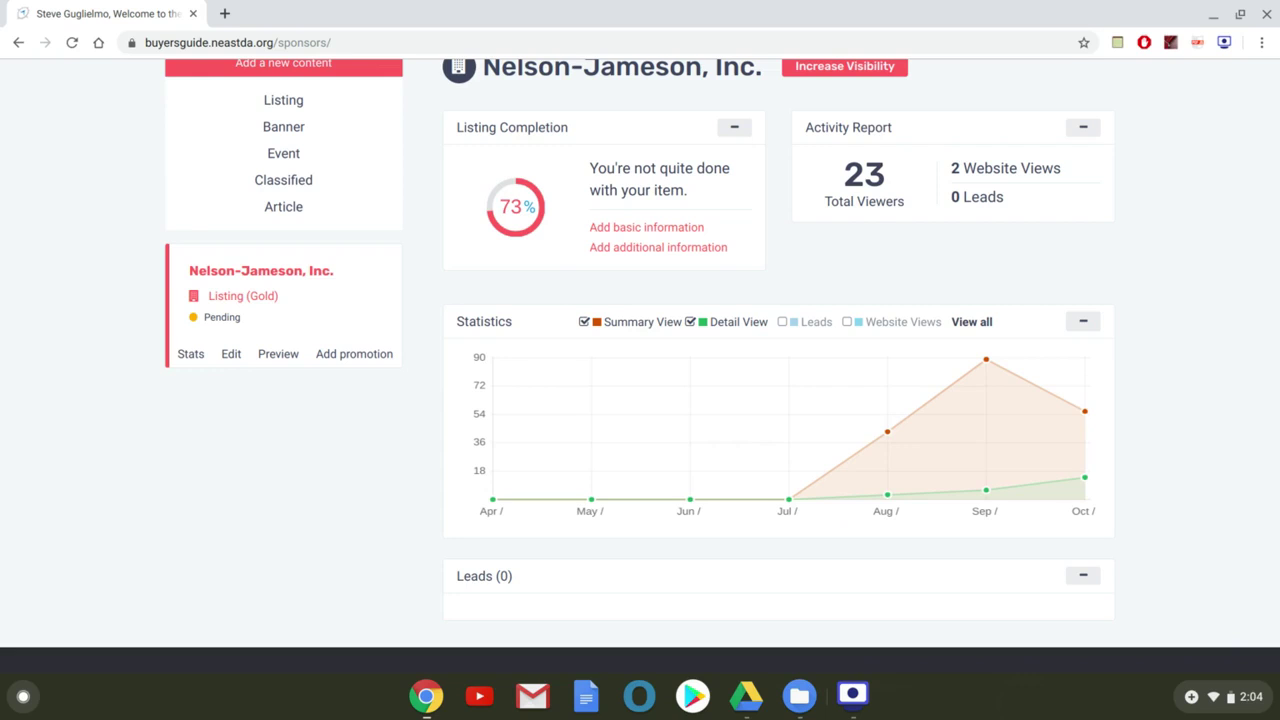
pyautogui.scroll(3, 640, 360)
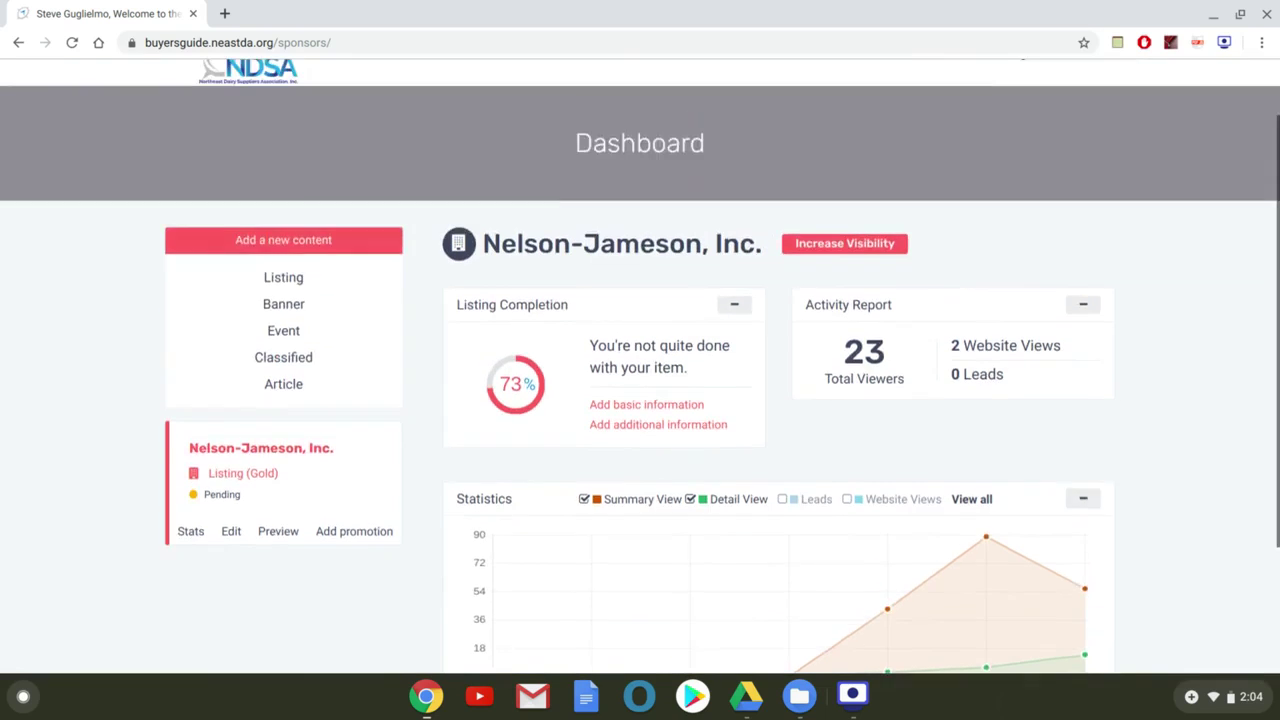
# Turn on listing review and traffic notifications in Account settings and save them
pyautogui.click(1100, 132)
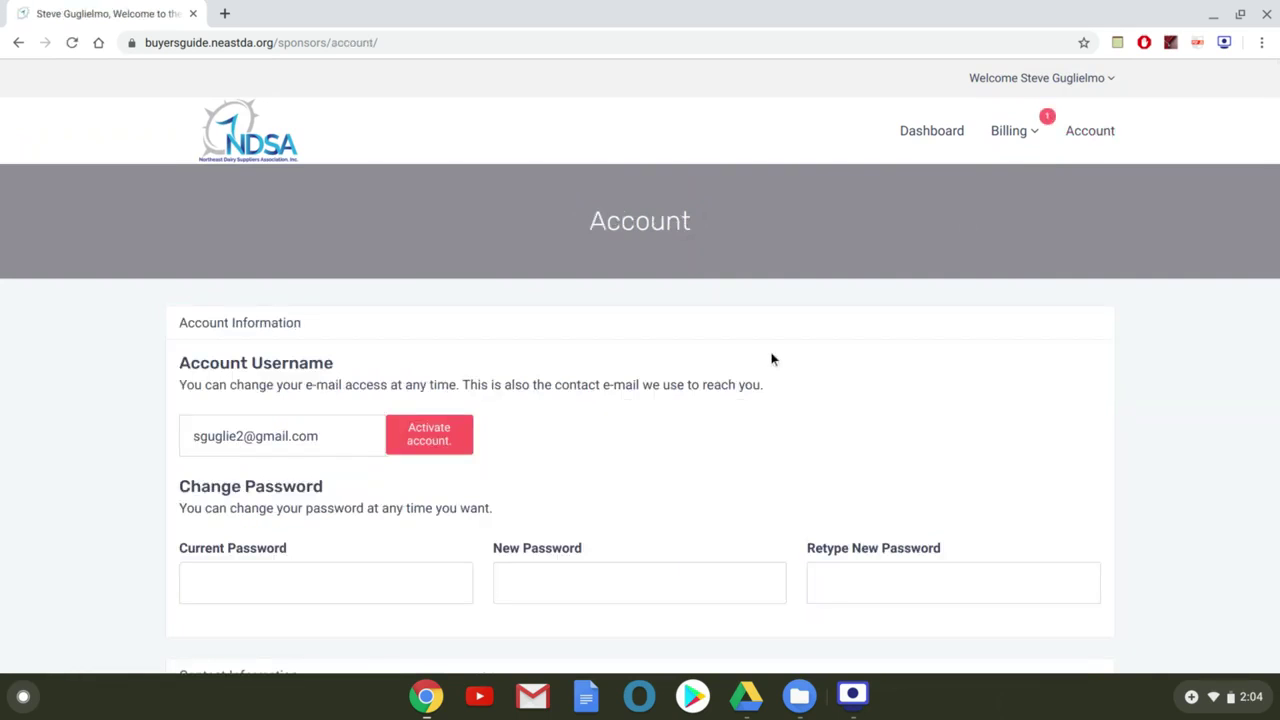
pyautogui.scroll(-7, 771, 357)
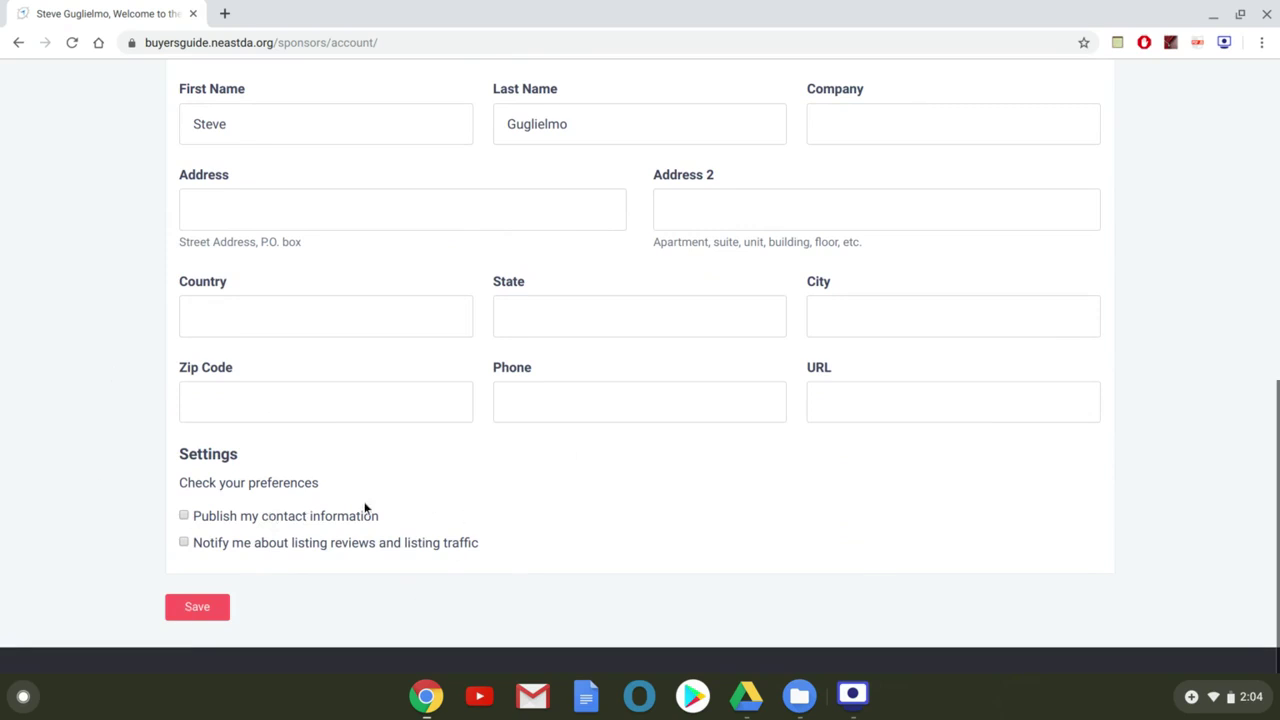
pyautogui.click(183, 543)
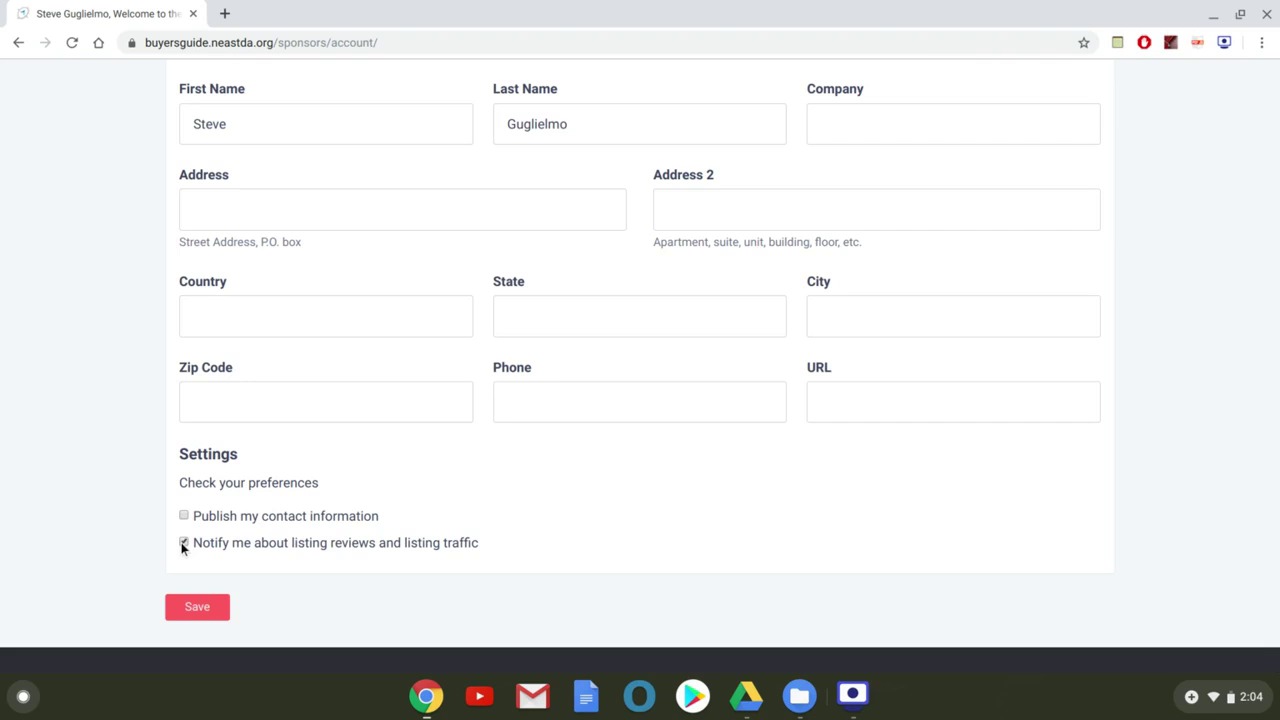
pyautogui.click(201, 613)
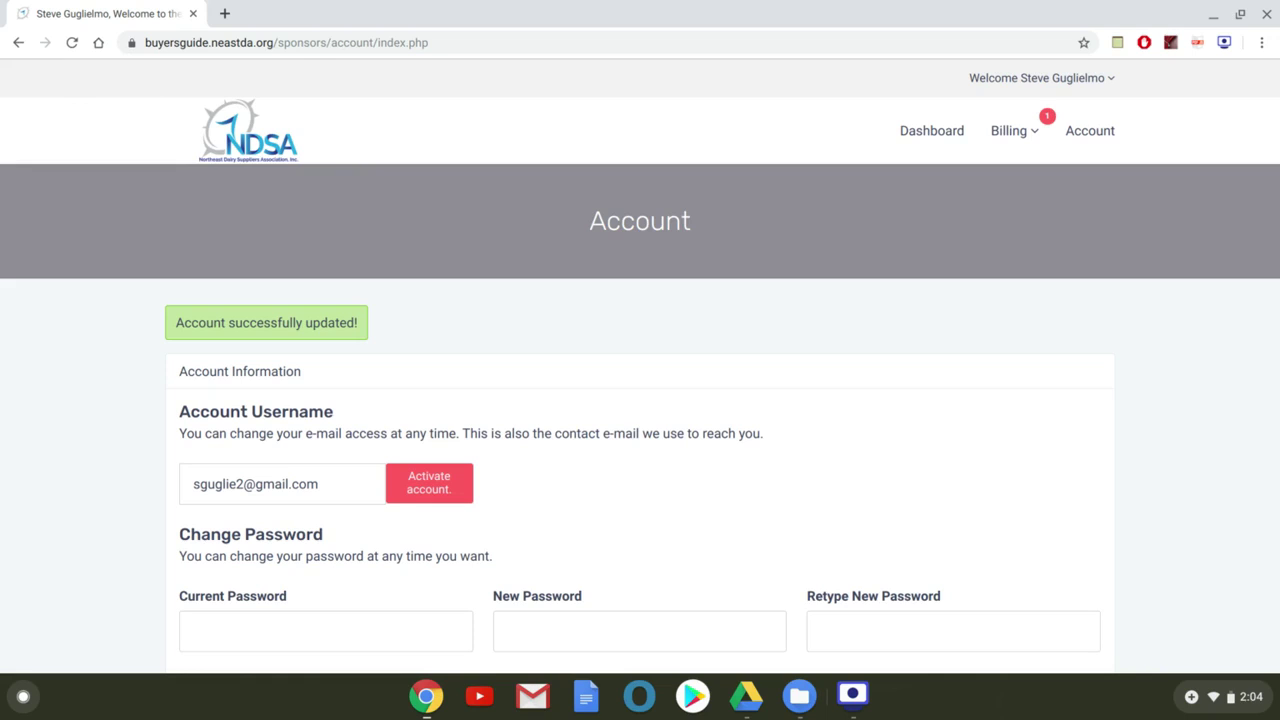
pyautogui.click(853, 700)
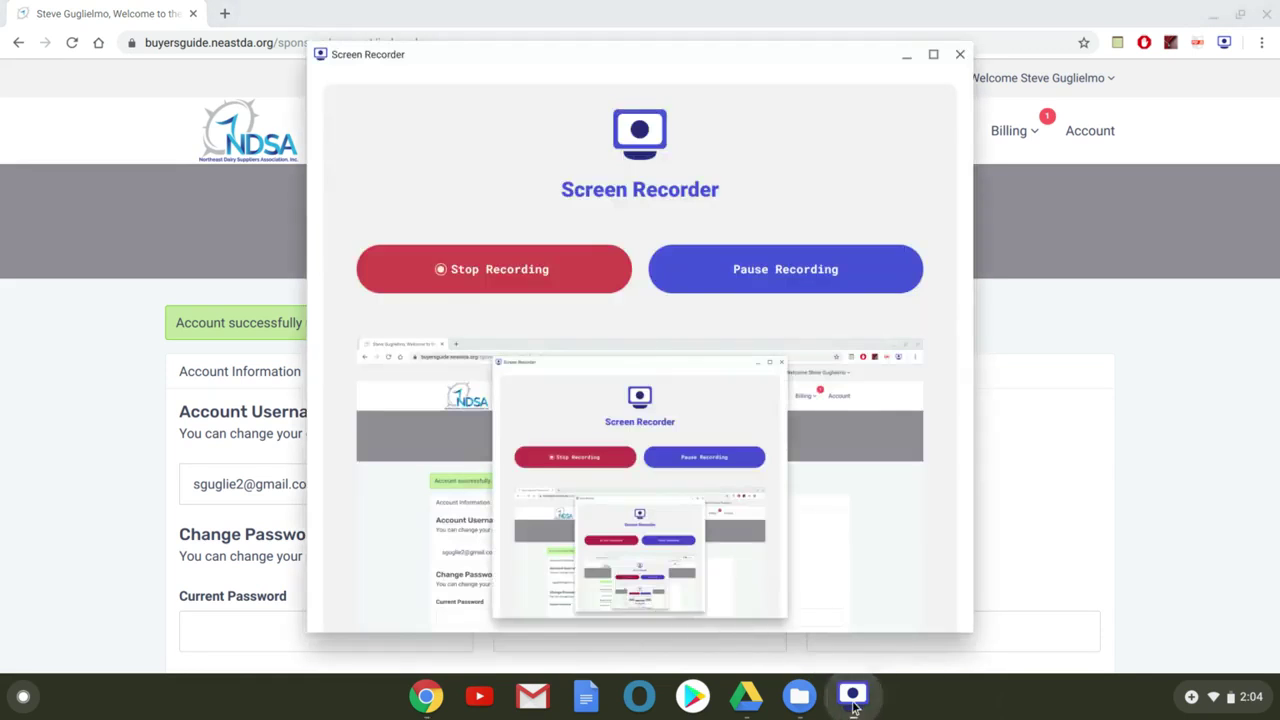